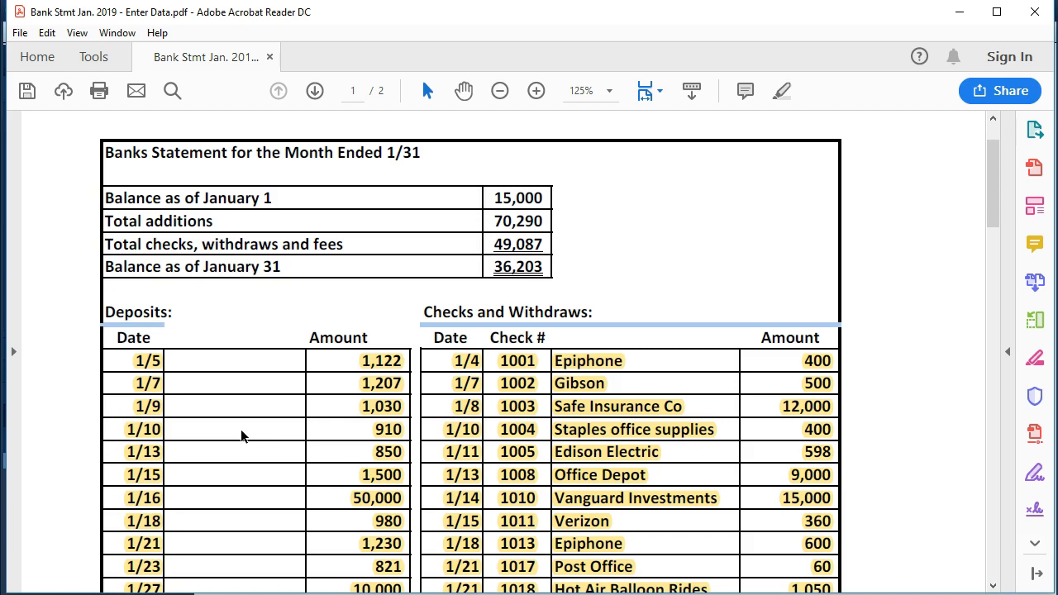
In File Explorer, duplicate Bank Stmt Jan. 2019.pdf within the Client Provided Docs folder.
{"action": "left_click", "coordinate": [381, 362]}
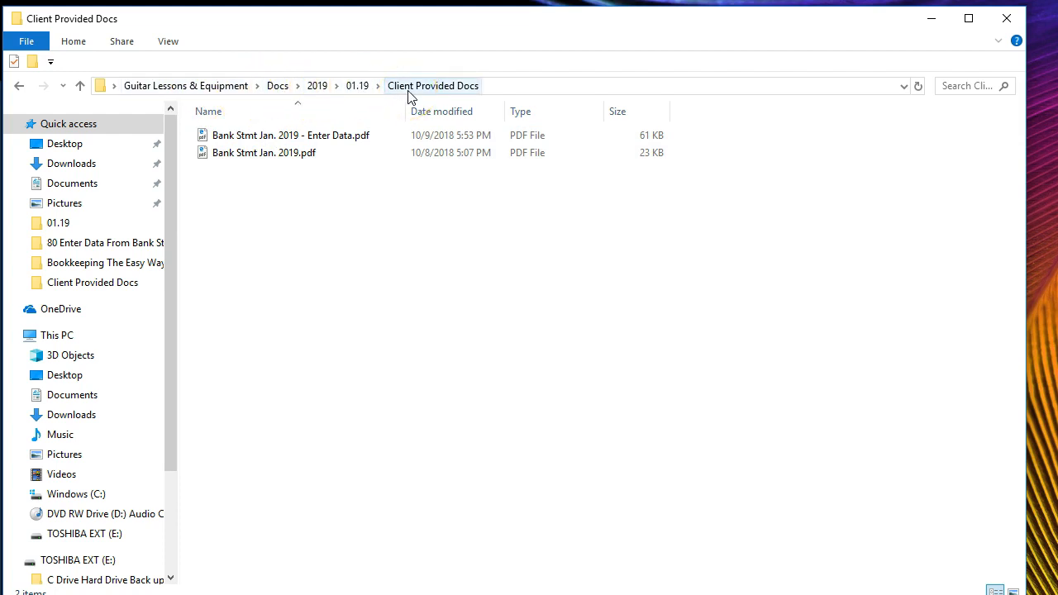
{"action": "left_click", "coordinate": [266, 165]}
{"action": "right_click", "coordinate": [266, 165]}
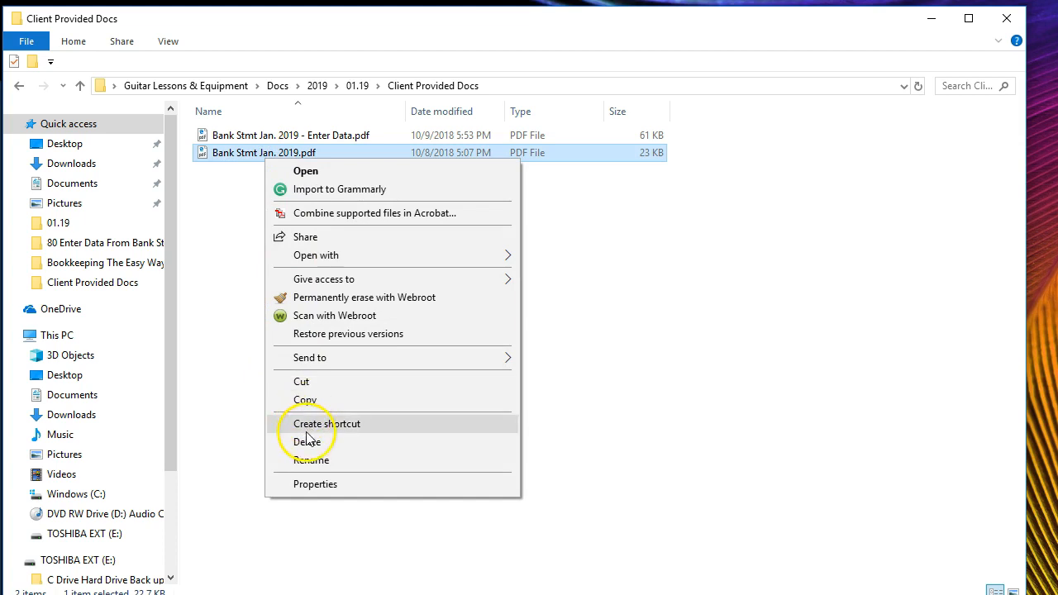
{"action": "left_click", "coordinate": [306, 400]}
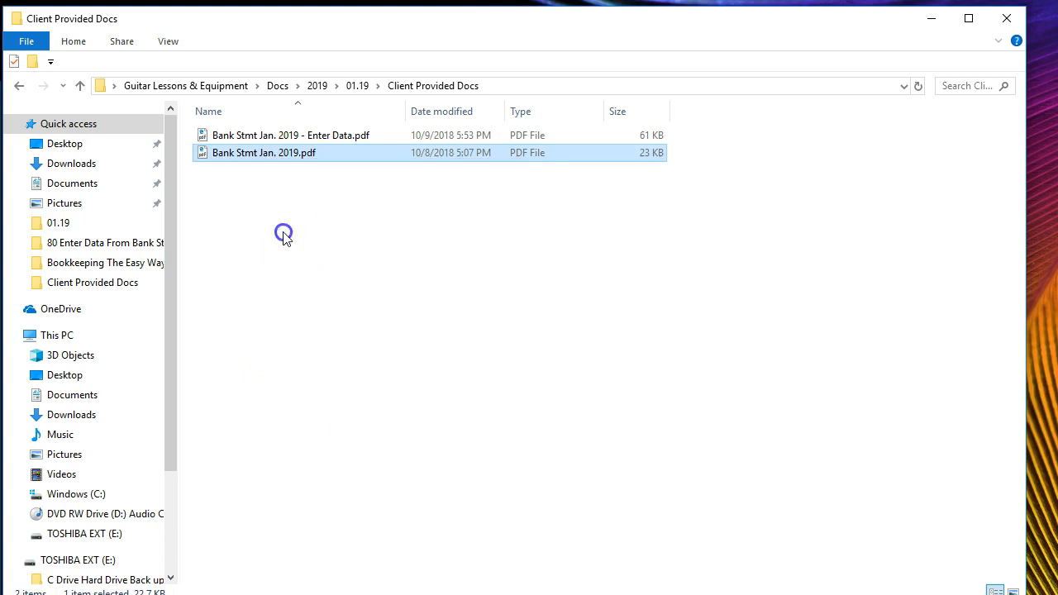
{"action": "left_click", "coordinate": [284, 235]}
{"action": "right_click", "coordinate": [283, 235]}
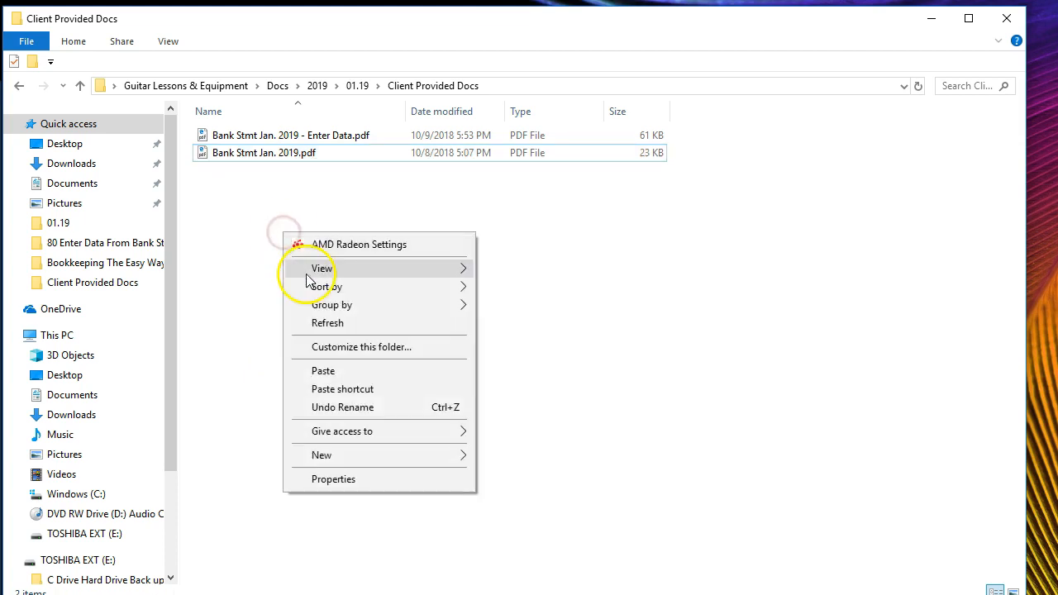
{"action": "left_click", "coordinate": [335, 371]}
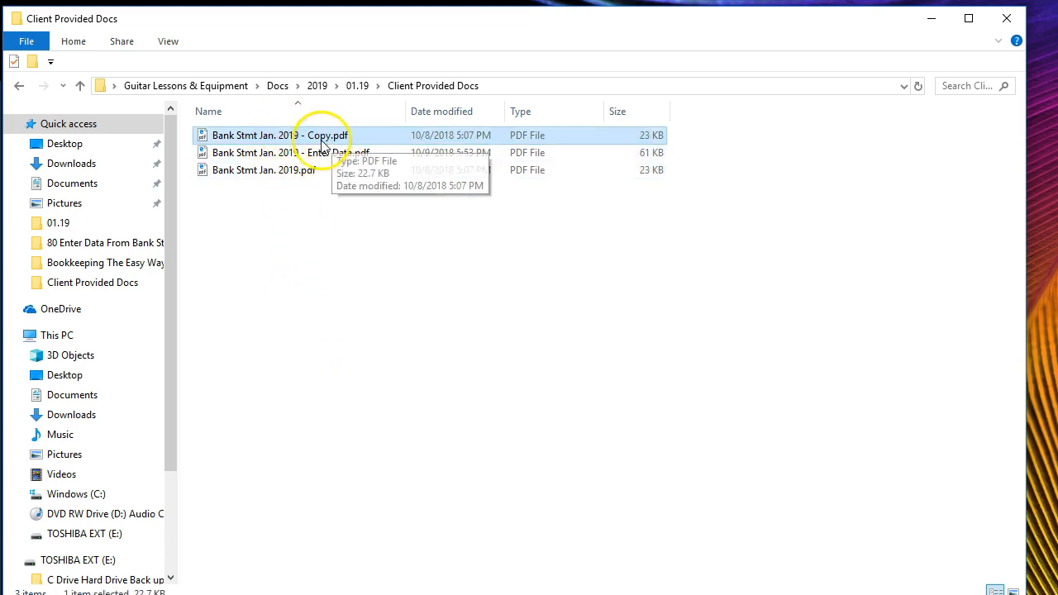
Rename the copied bank statement file as Bank Stmt Jan. 2019 - Bank Rec.pdf.
{"action": "right_click", "coordinate": [296, 144]}
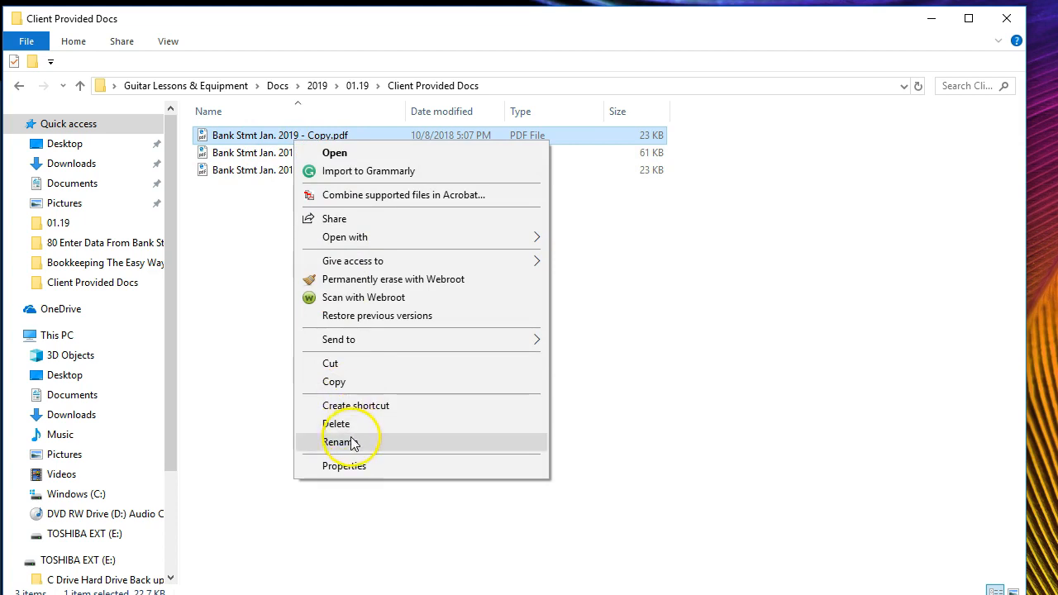
{"action": "left_click", "coordinate": [350, 441]}
{"action": "key", "text": "Right"}
{"action": "key", "text": "BackSpace"}
{"action": "key", "text": "BackSpace"}
{"action": "key", "text": "BackSpace"}
{"action": "key", "text": "BackSpace"}
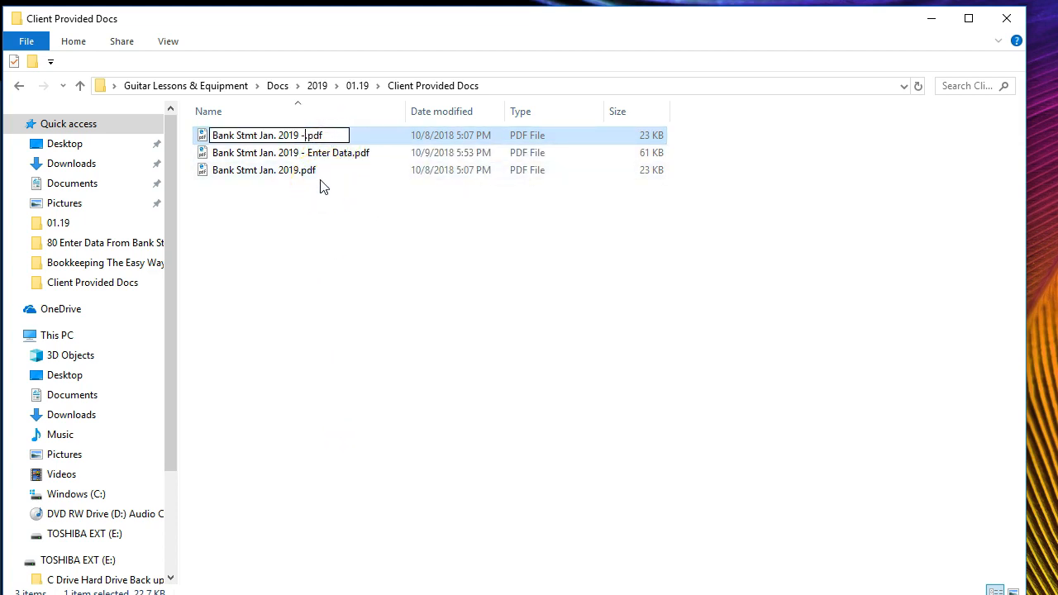
{"action": "type", "text": "Bank Rec"}
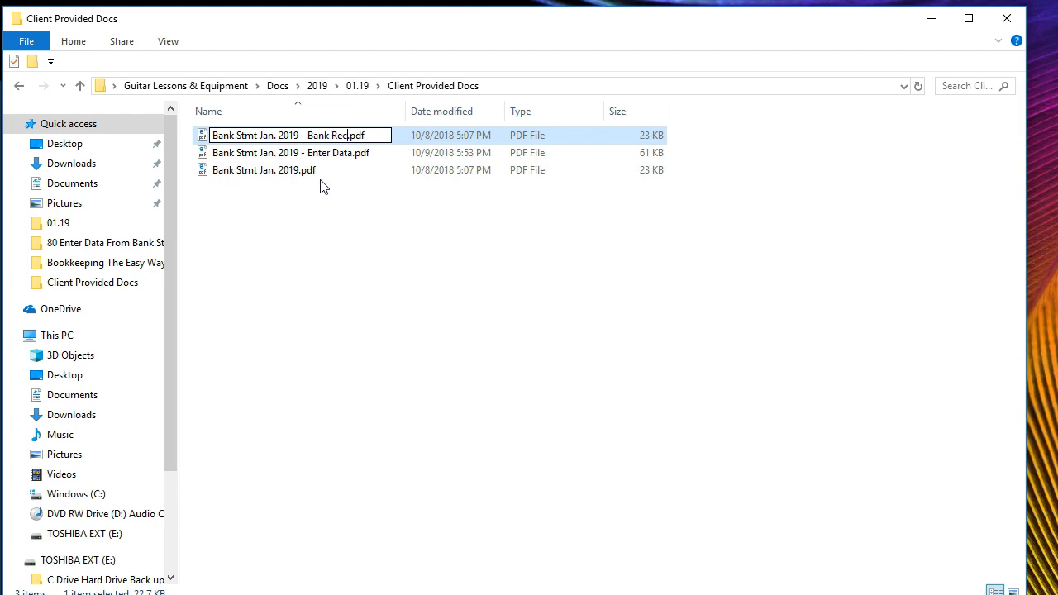
{"action": "left_click", "coordinate": [297, 279]}
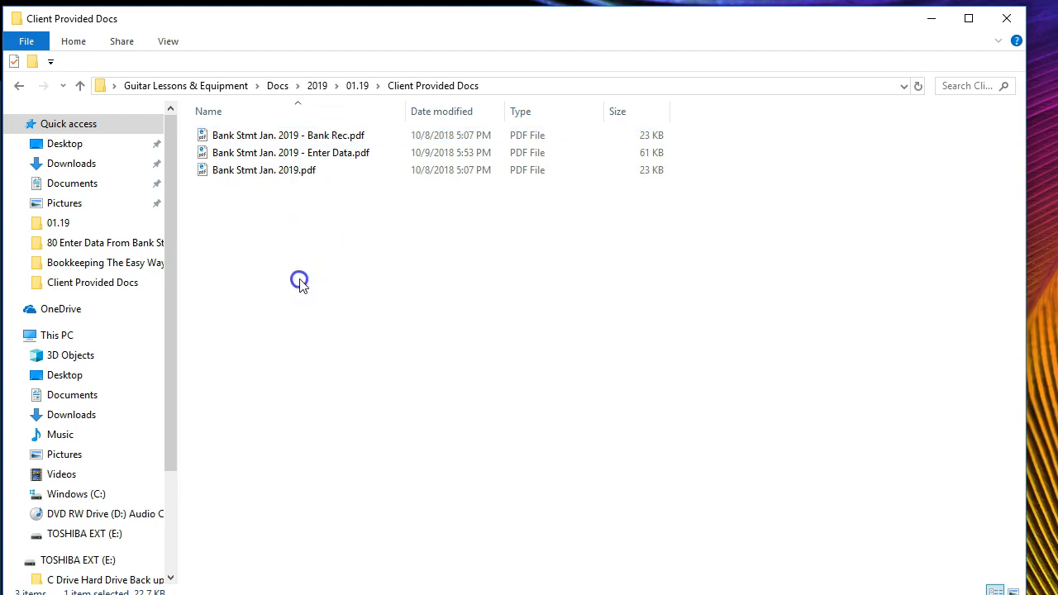
Open Bank Stmt Jan. 2019 - Bank Rec.pdf with Adobe Acrobat Reader DC.
{"action": "right_click", "coordinate": [269, 142]}
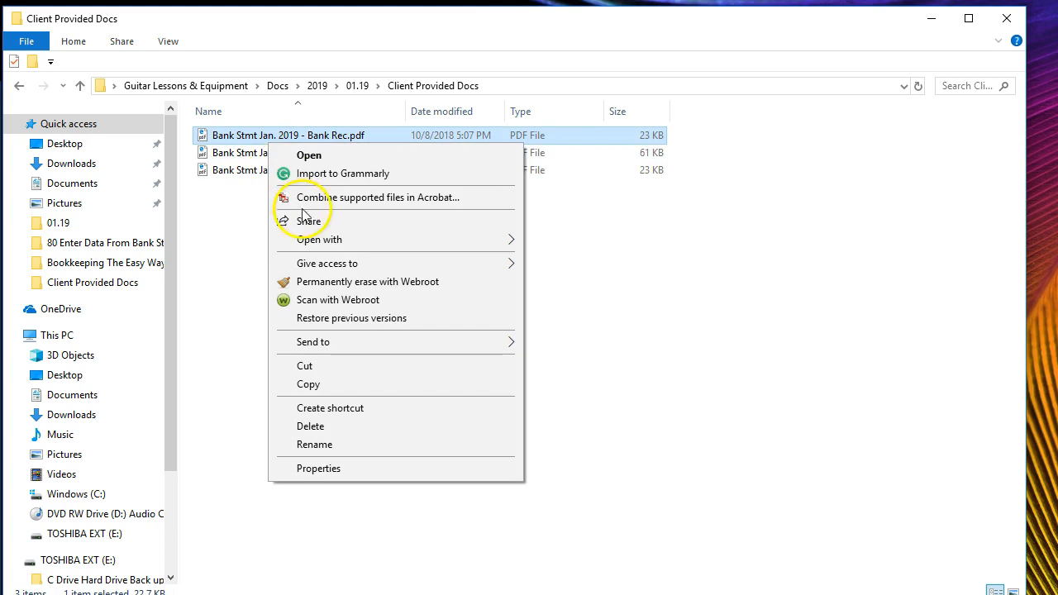
{"action": "mouse_move", "coordinate": [324, 243]}
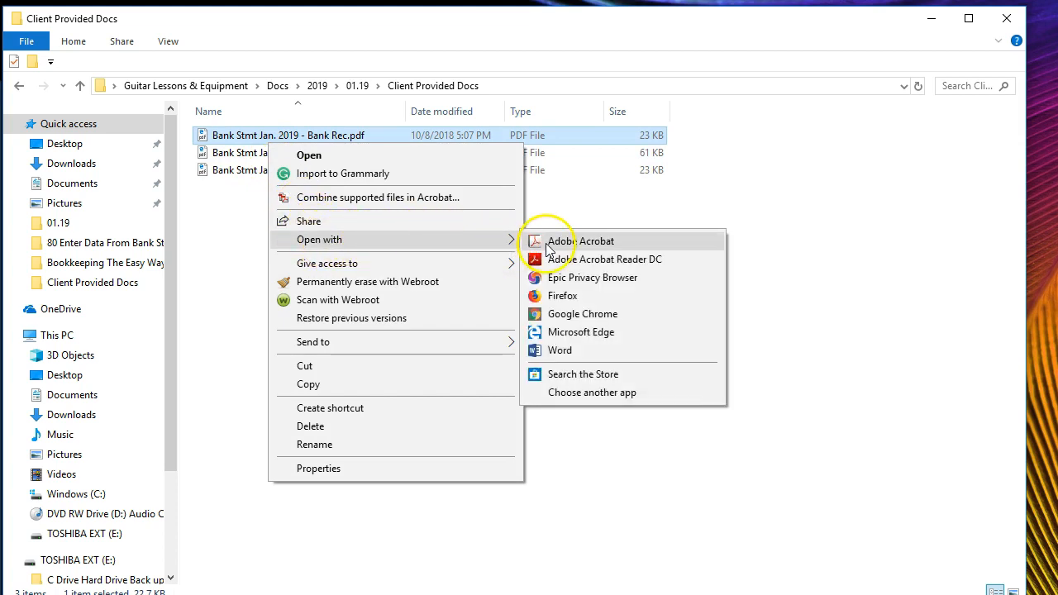
{"action": "left_click", "coordinate": [594, 263]}
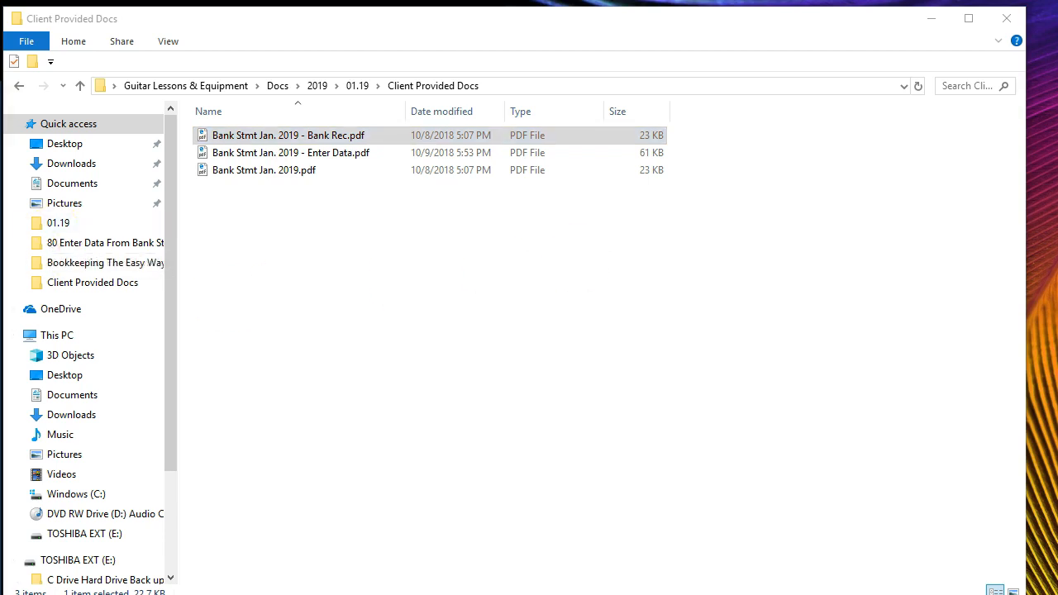
Review the January bank statement's balance summary, deposits, checks, withdrawals, service charges and totals.
{"action": "scroll", "coordinate": [446, 314], "scroll_direction": "down", "scroll_amount": 1}
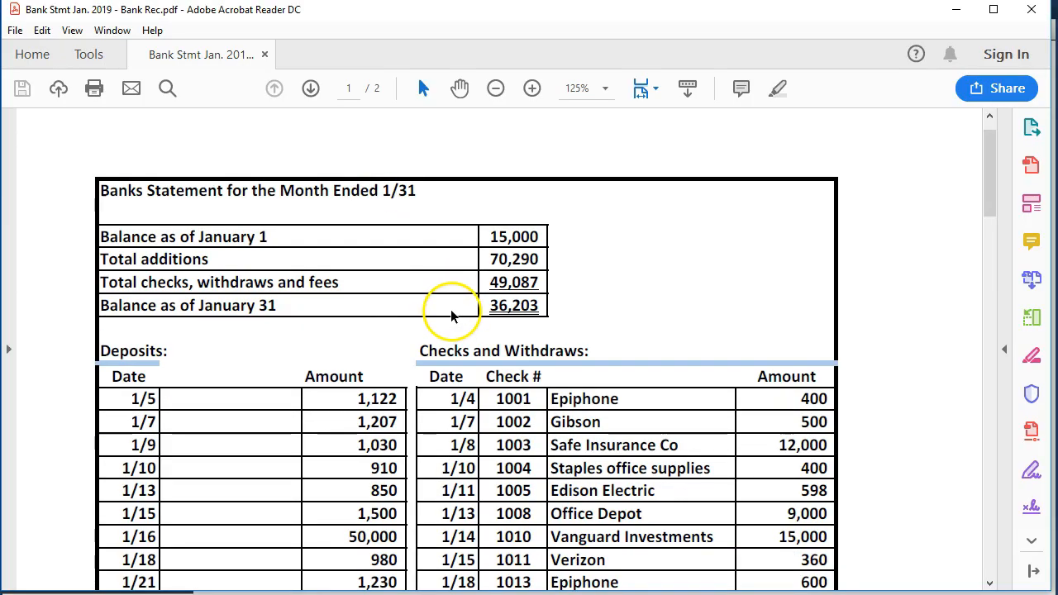
{"action": "scroll", "coordinate": [449, 310], "scroll_direction": "down", "scroll_amount": 1}
{"action": "scroll", "coordinate": [441, 309], "scroll_direction": "down", "scroll_amount": 1}
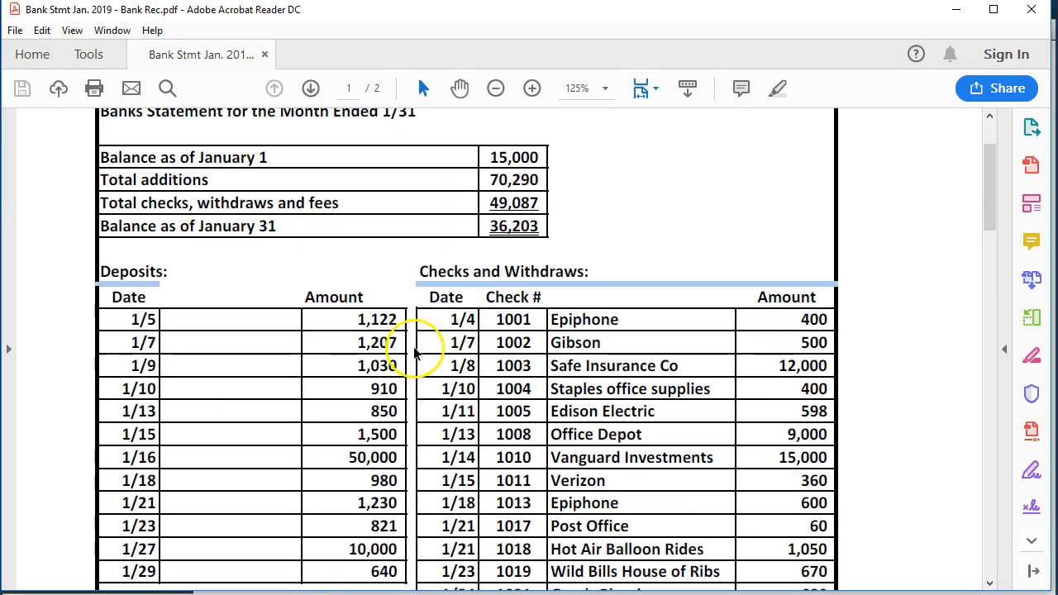
{"action": "scroll", "coordinate": [413, 348], "scroll_direction": "down", "scroll_amount": 1}
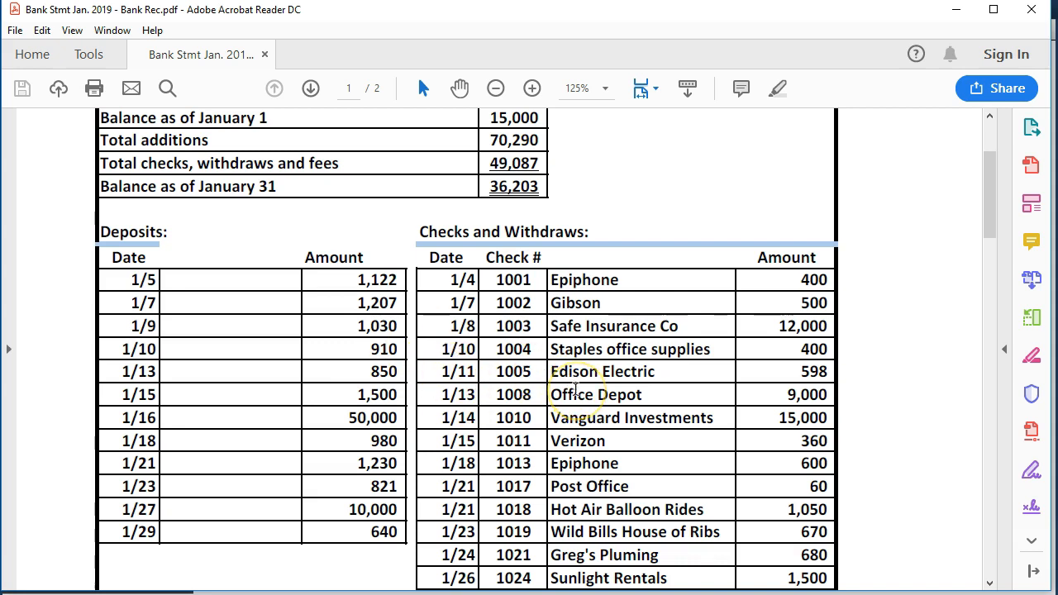
{"action": "scroll", "coordinate": [574, 388], "scroll_direction": "up", "scroll_amount": 1}
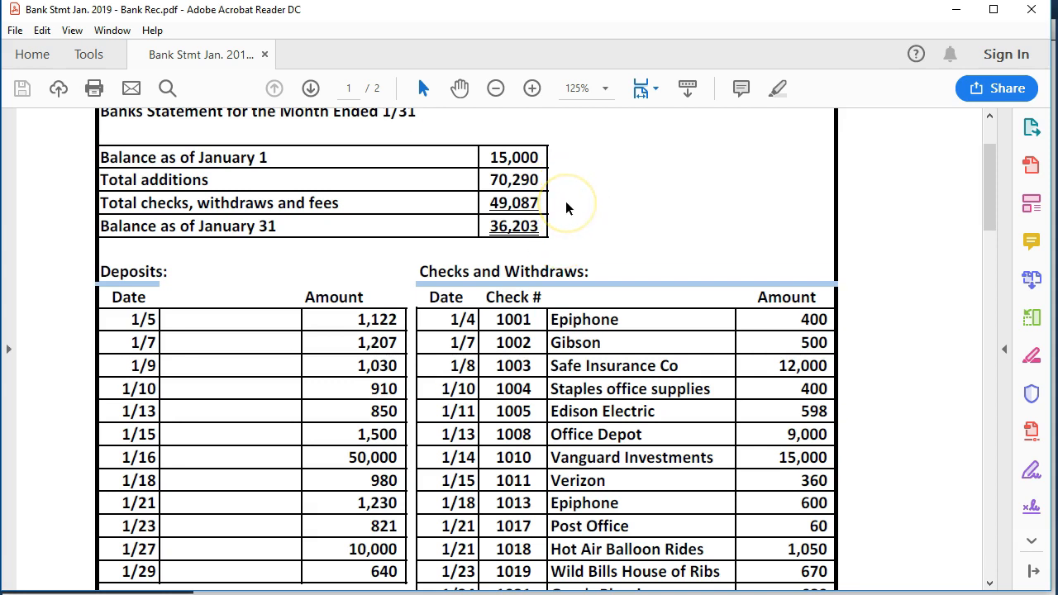
{"action": "scroll", "coordinate": [566, 207], "scroll_direction": "down", "scroll_amount": 8}
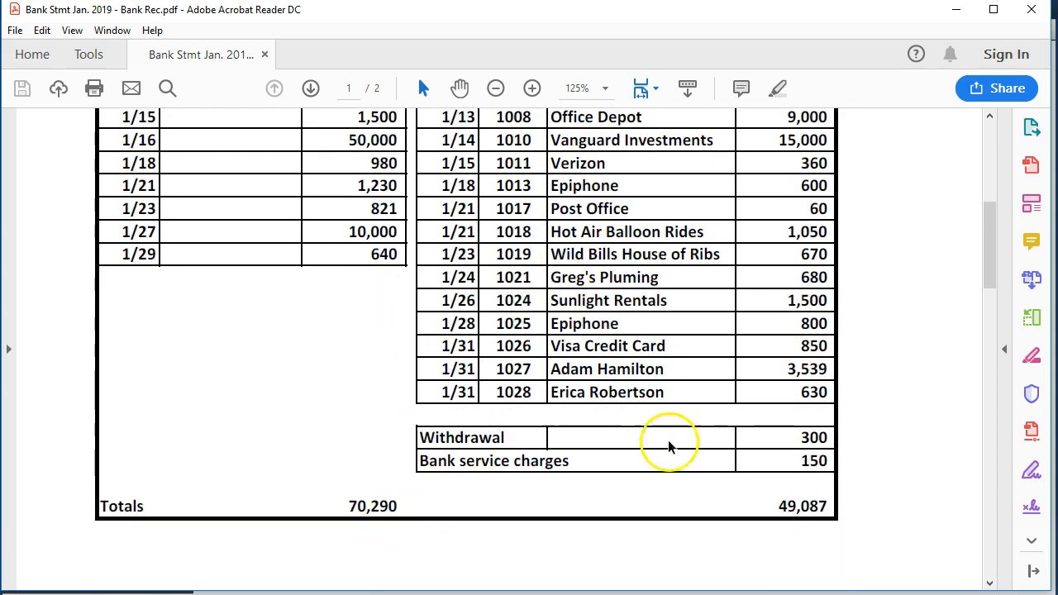
{"action": "scroll", "coordinate": [742, 495], "scroll_direction": "up", "scroll_amount": 3}
{"action": "scroll", "coordinate": [742, 489], "scroll_direction": "up", "scroll_amount": 5}
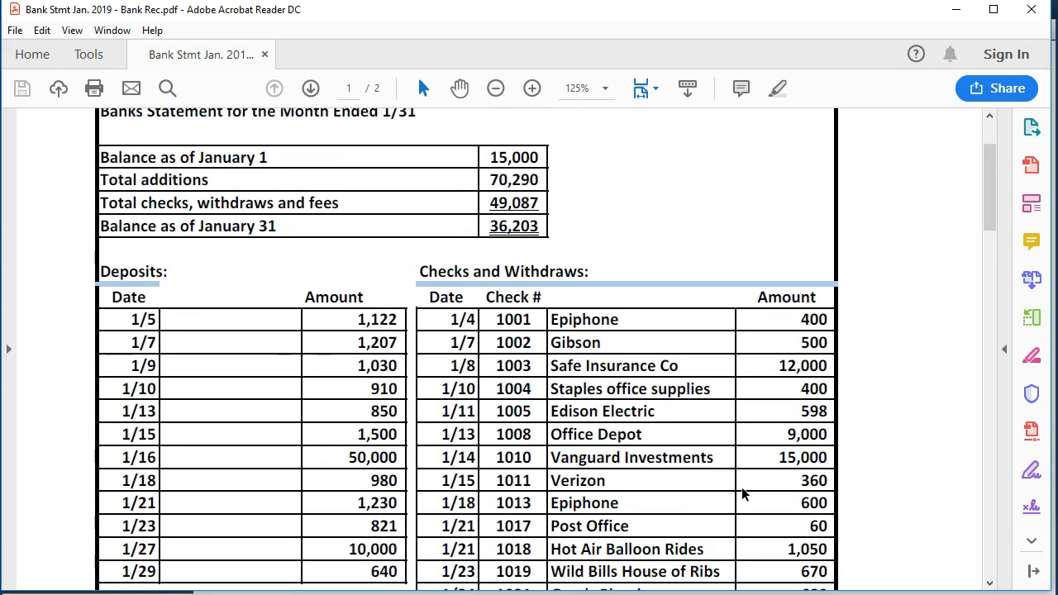
{"action": "scroll", "coordinate": [743, 493], "scroll_direction": "up", "scroll_amount": 1}
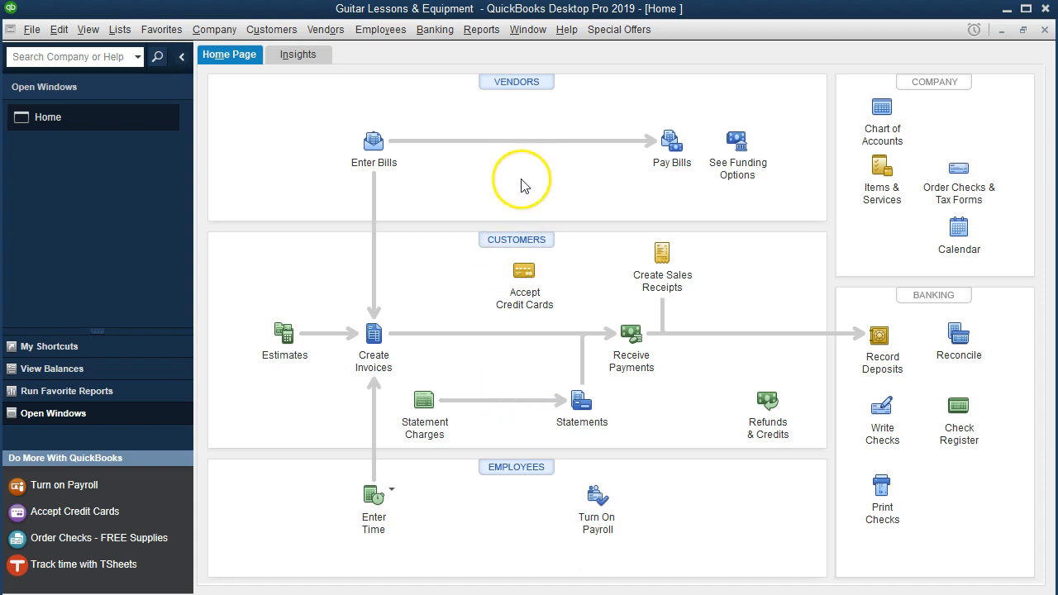
Switch to QuickBooks Desktop and open the Balance Sheet Standard report for Guitar Lessons & Equipment.
{"action": "left_click", "coordinate": [486, 33]}
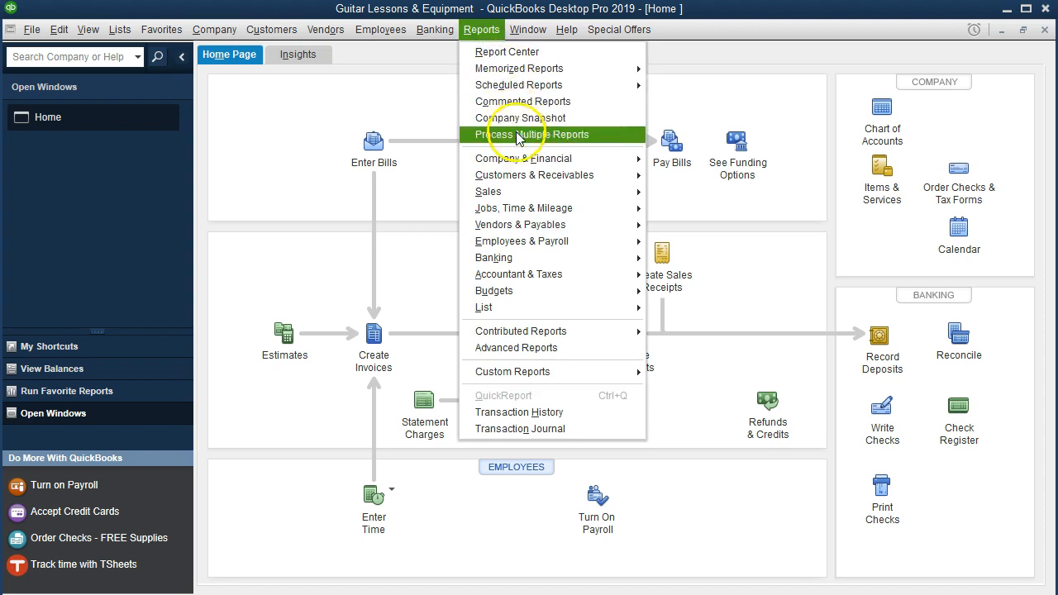
{"action": "mouse_move", "coordinate": [542, 163]}
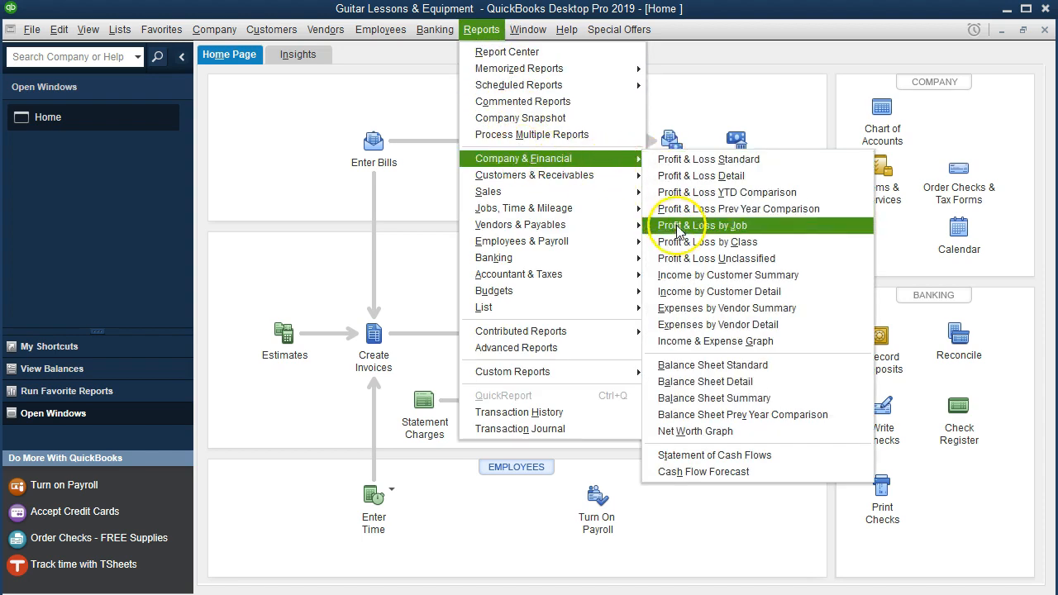
{"action": "left_click", "coordinate": [706, 369]}
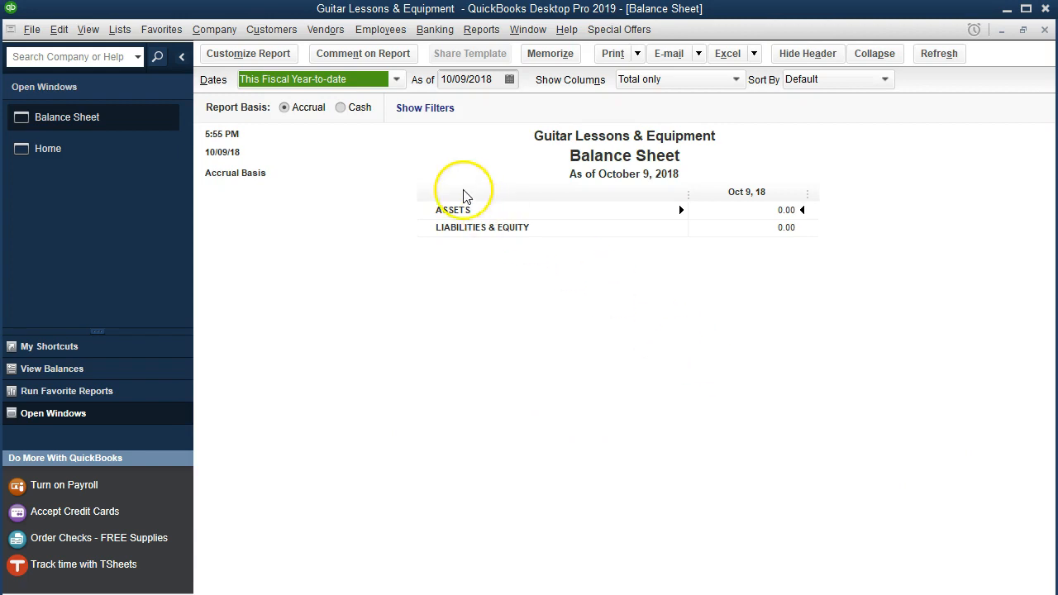
Customize the Balance Sheet report to a date range from 01/01/2019 to 12/31/2019.
{"action": "left_click", "coordinate": [290, 58]}
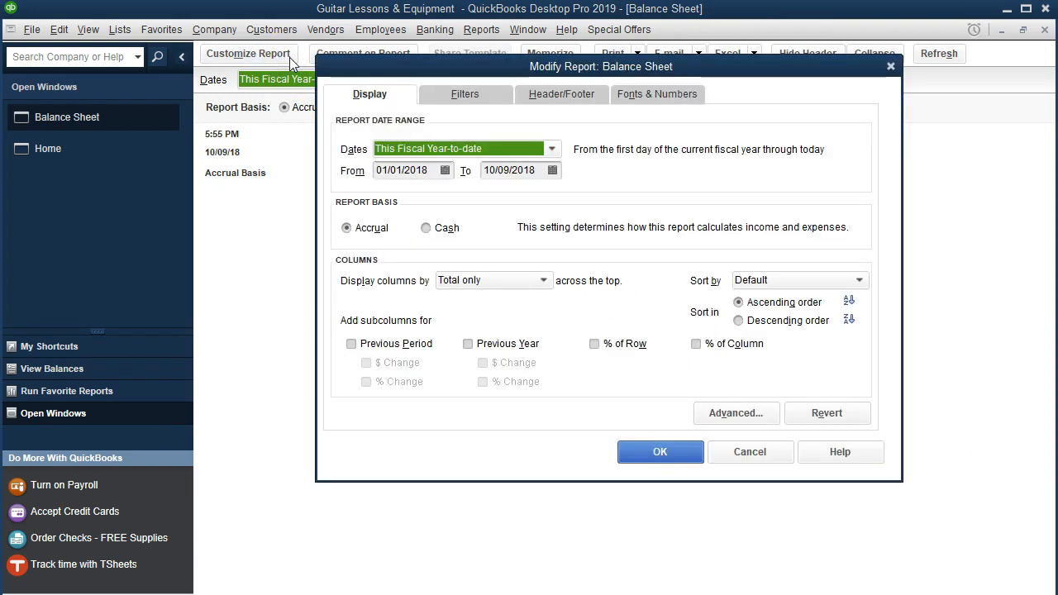
{"action": "key", "text": "Tab"}
{"action": "type", "text": "01"}
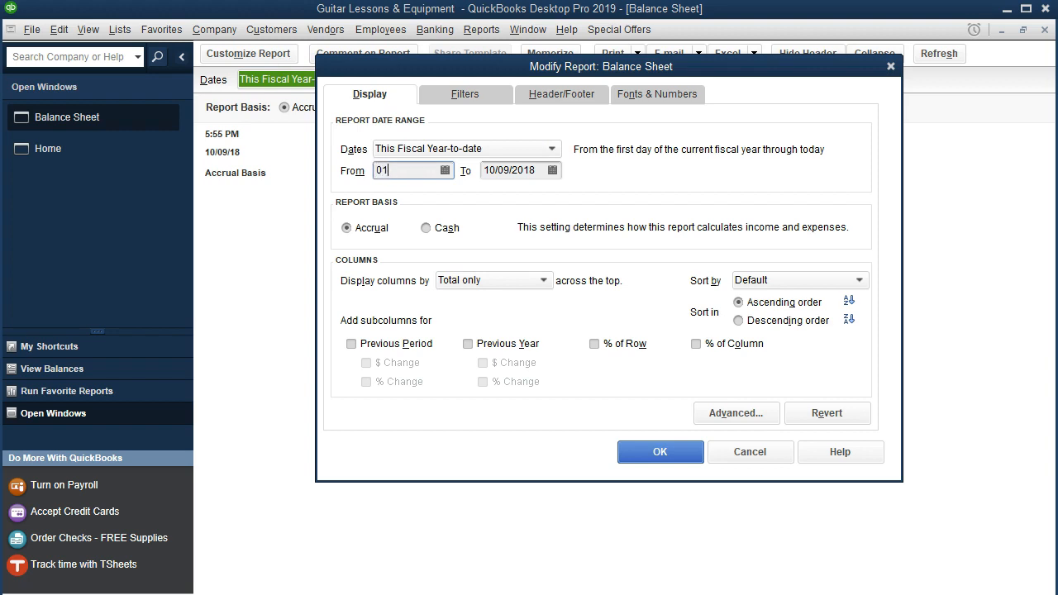
{"action": "type", "text": "/01/2019"}
{"action": "key", "text": "Tab"}
{"action": "type", "text": "1"}
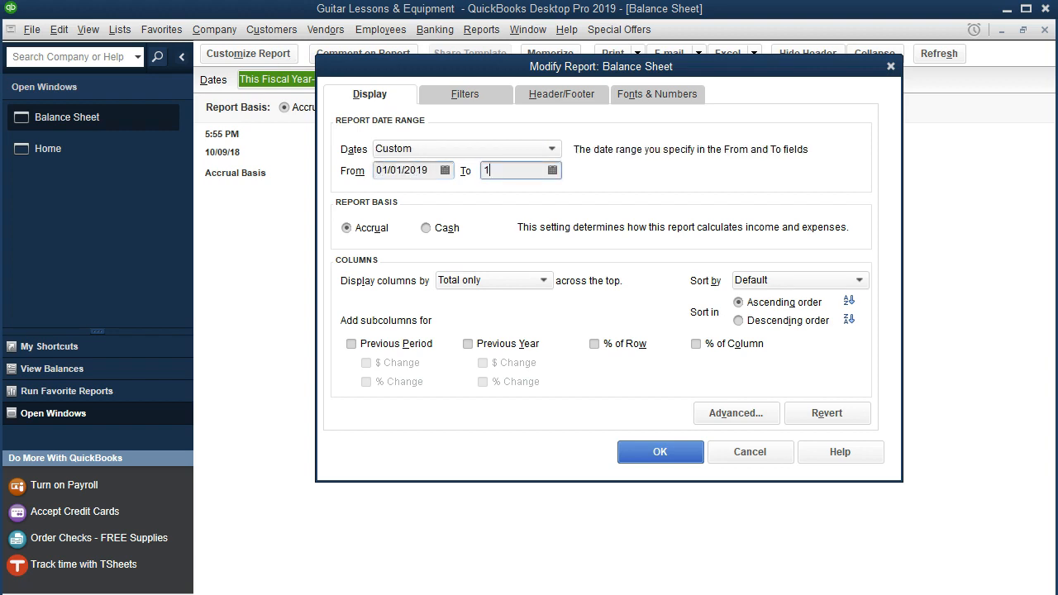
{"action": "type", "text": "2/31/2019"}
{"action": "key", "text": "Tab"}
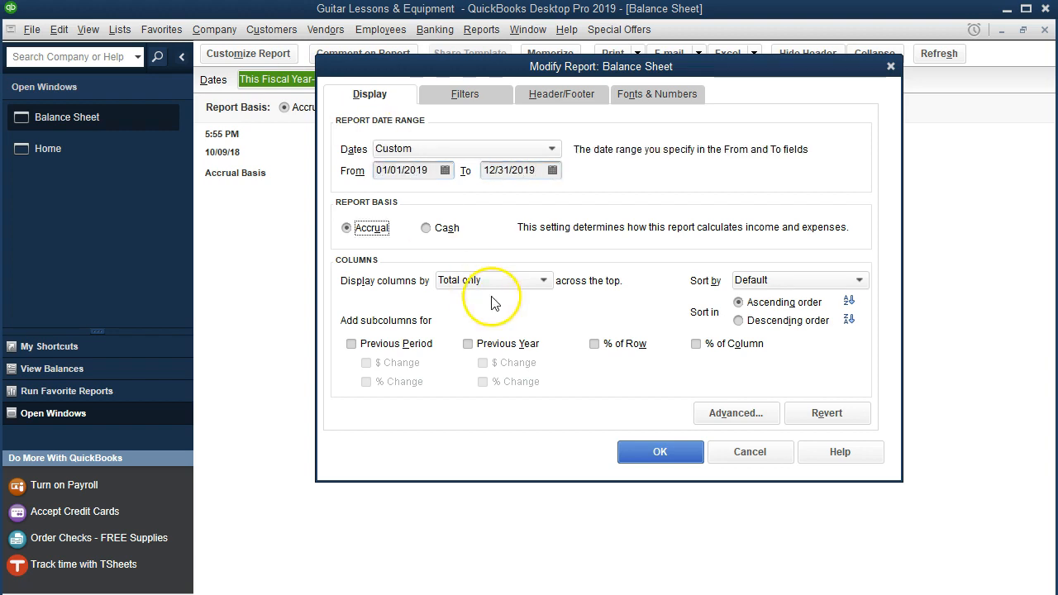
{"action": "left_click", "coordinate": [634, 453]}
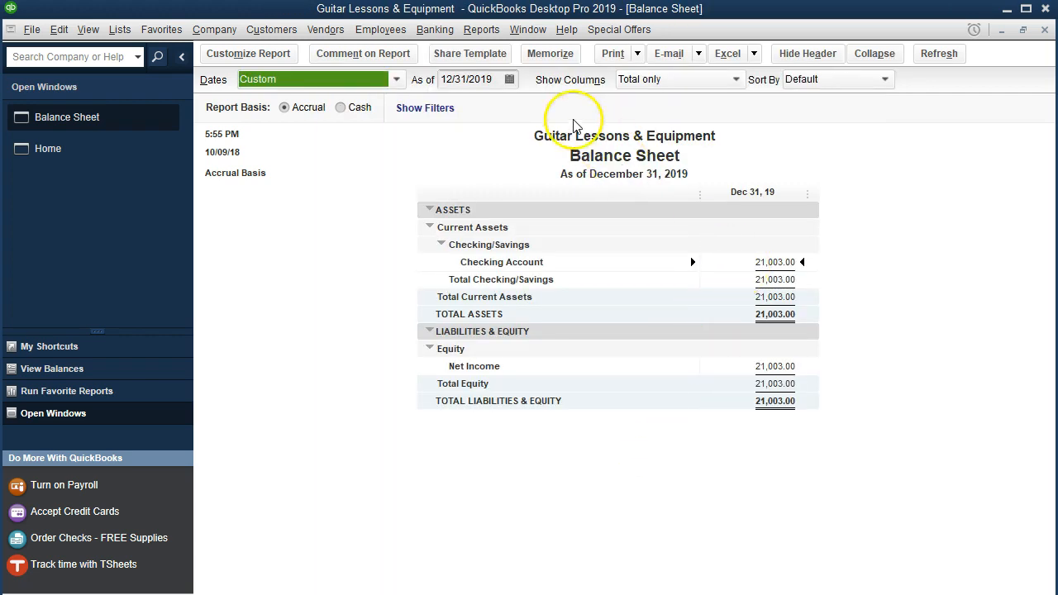
Change the Balance Sheet report's end date to 01/31/2019.
{"action": "left_click", "coordinate": [290, 58]}
{"action": "key", "text": "Tab"}
{"action": "key", "text": "Tab"}
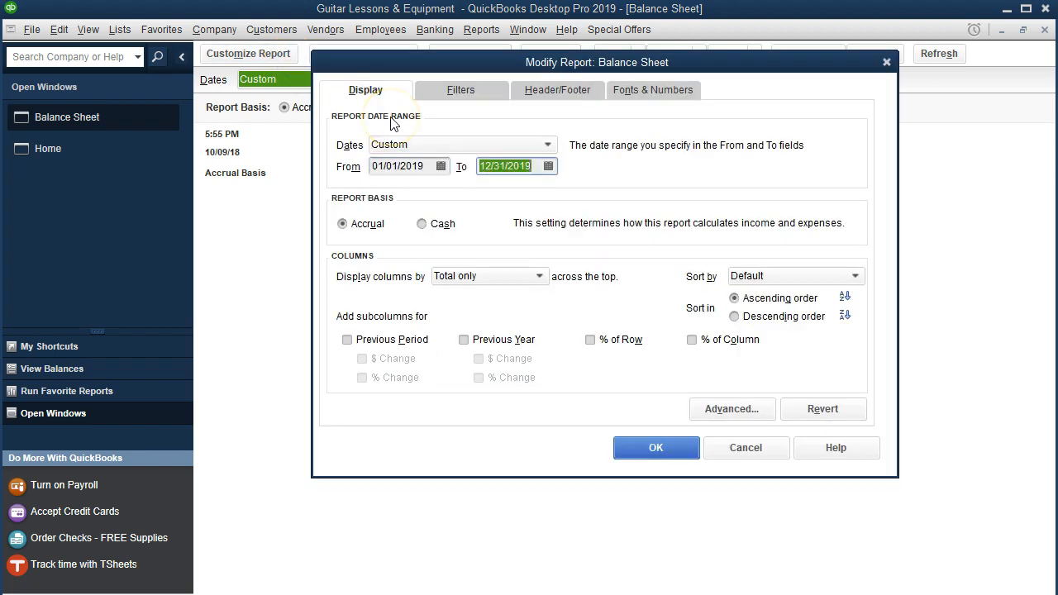
{"action": "type", "text": "01/31/2019"}
{"action": "key", "text": "Tab"}
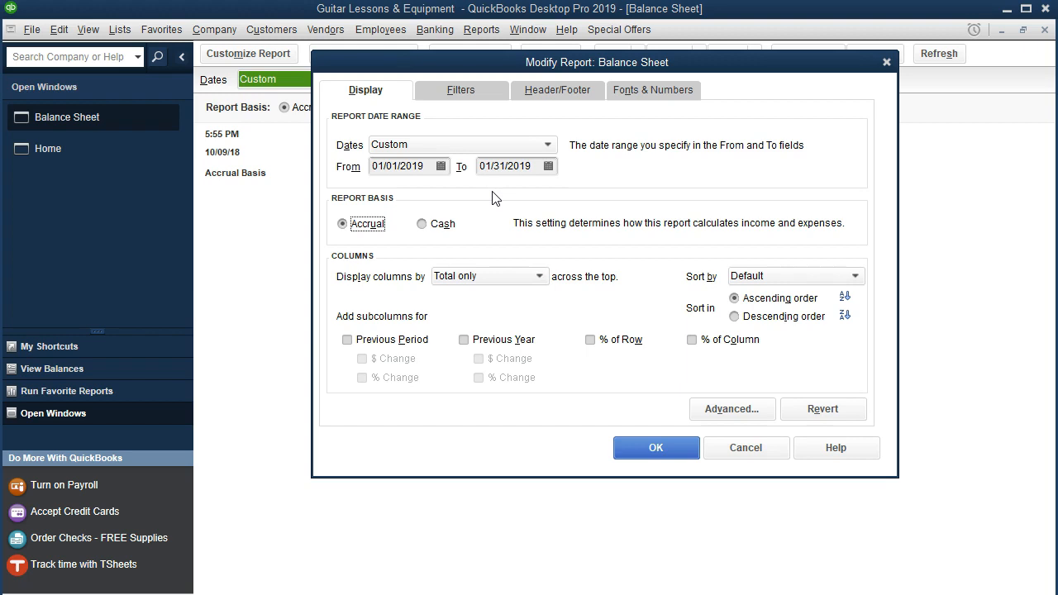
{"action": "left_click", "coordinate": [628, 456]}
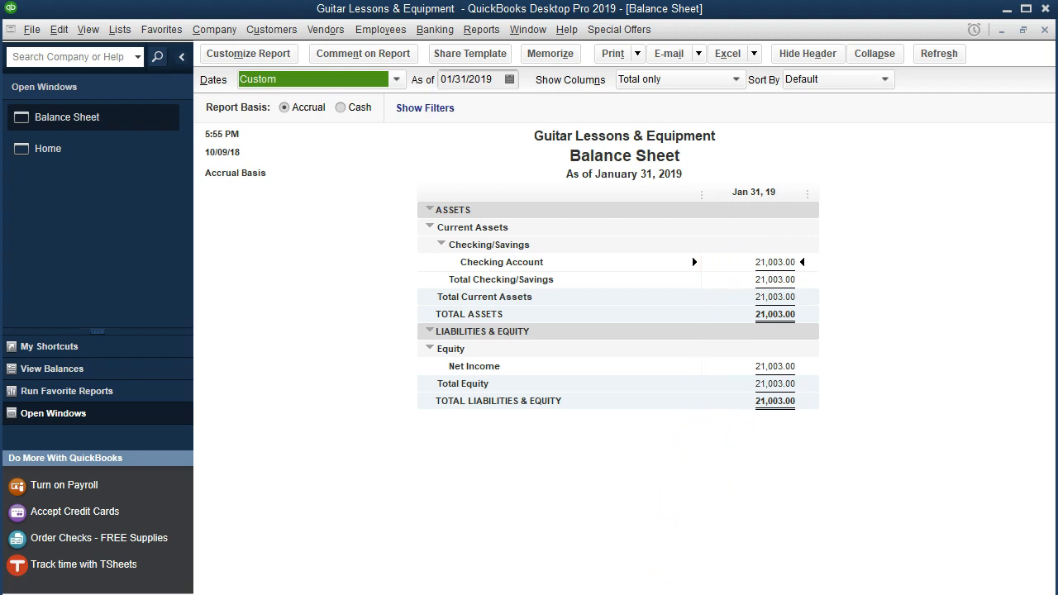
Compare the January 31 balance and transactions on the bank statement in Acrobat Reader with the checking account balance in QuickBooks.
{"action": "key", "text": "alt+Tab"}
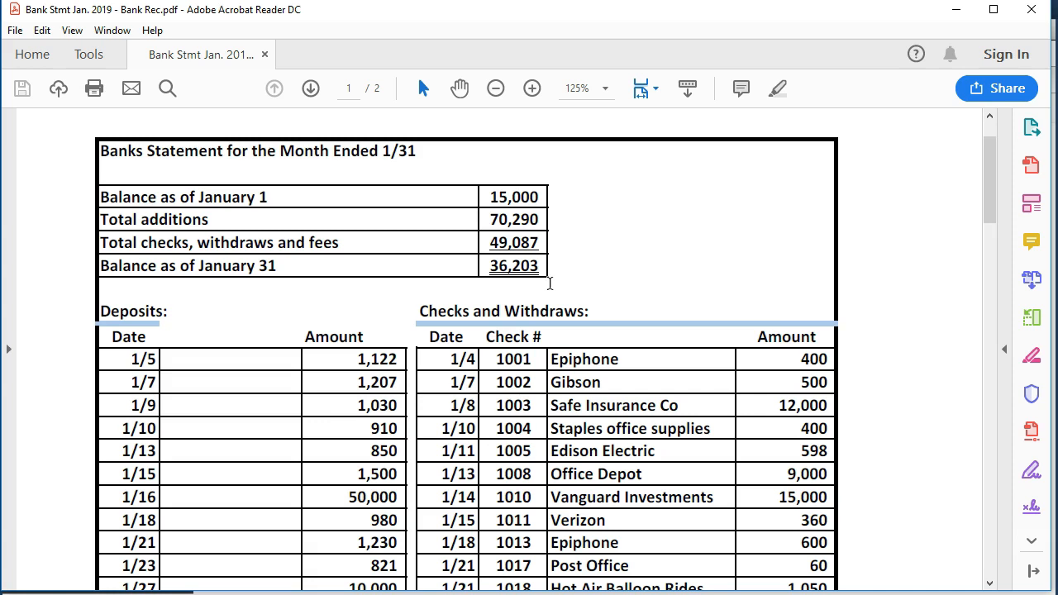
{"action": "scroll", "coordinate": [601, 399], "scroll_direction": "down", "scroll_amount": 1}
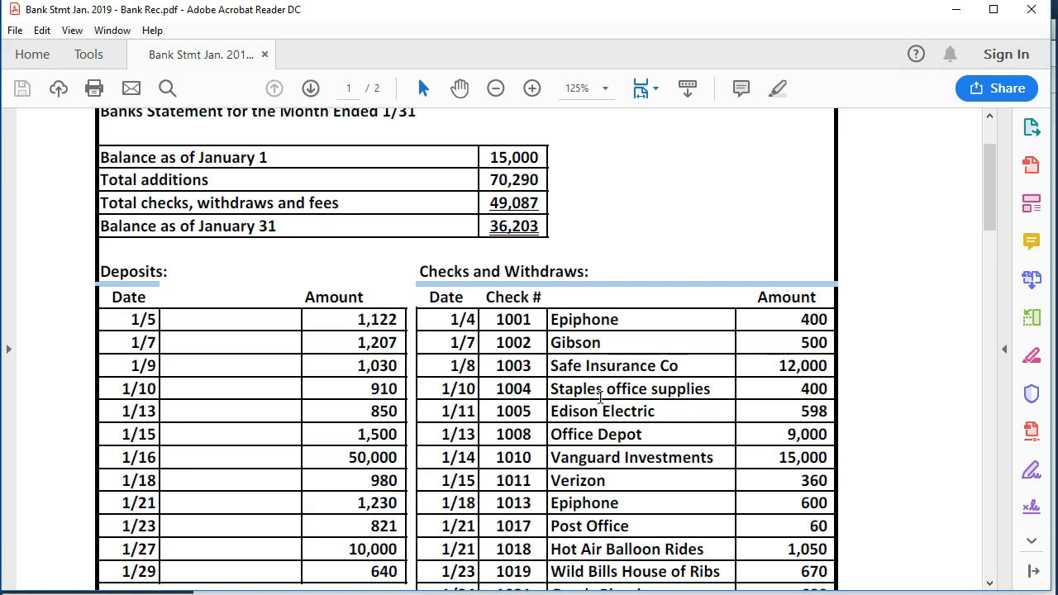
{"action": "scroll", "coordinate": [601, 399], "scroll_direction": "down", "scroll_amount": 2}
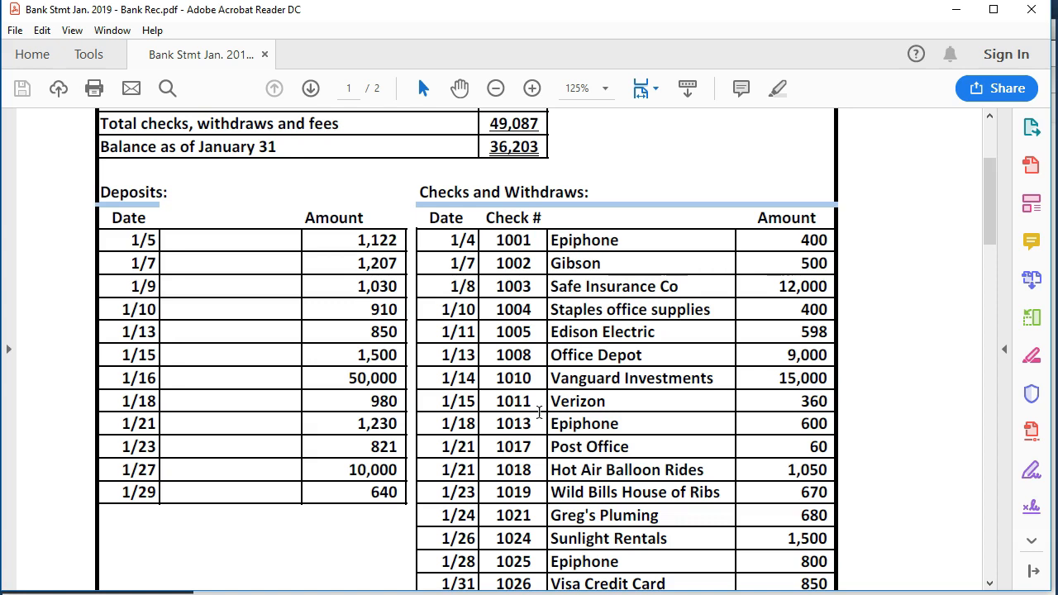
{"action": "scroll", "coordinate": [539, 410], "scroll_direction": "up", "scroll_amount": 3}
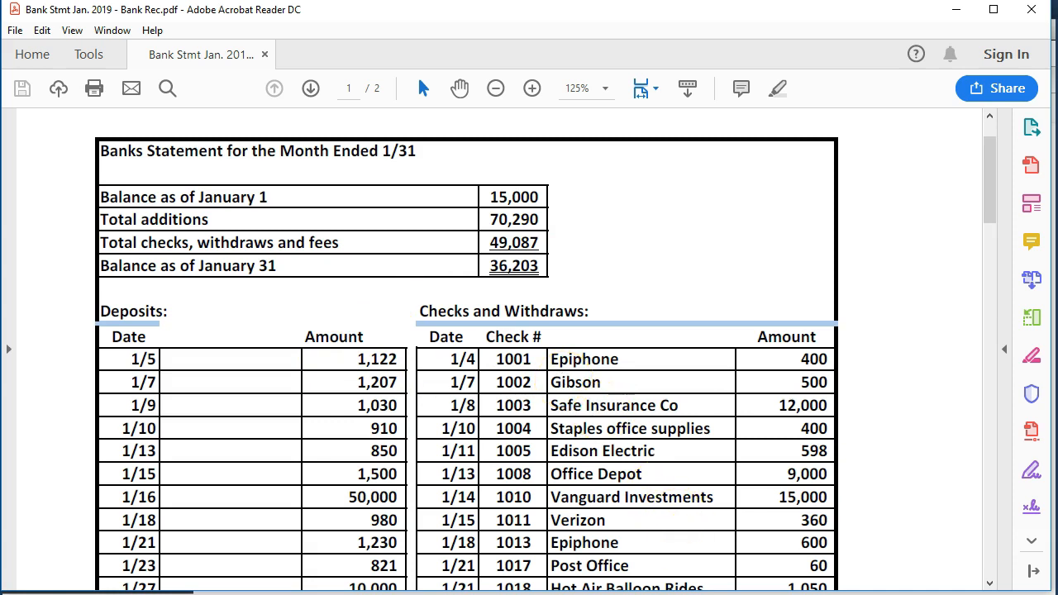
{"action": "left_click", "coordinate": [650, 593]}
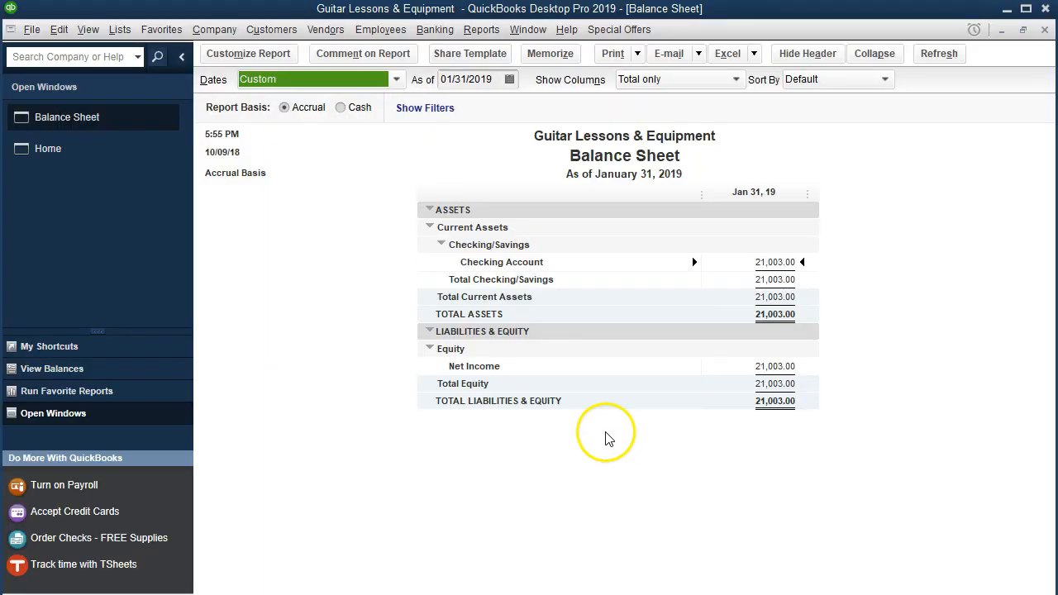
Calculate the difference between the book balance of 21003 and the bank statement's January 31 balance of 36203 in Calculator.
{"action": "left_click", "coordinate": [661, 593]}
{"action": "left_click_drag", "start_coordinate": [757, 163], "coordinate": [486, 127]}
{"action": "type", "text": "21003"}
{"action": "key", "text": "minus"}
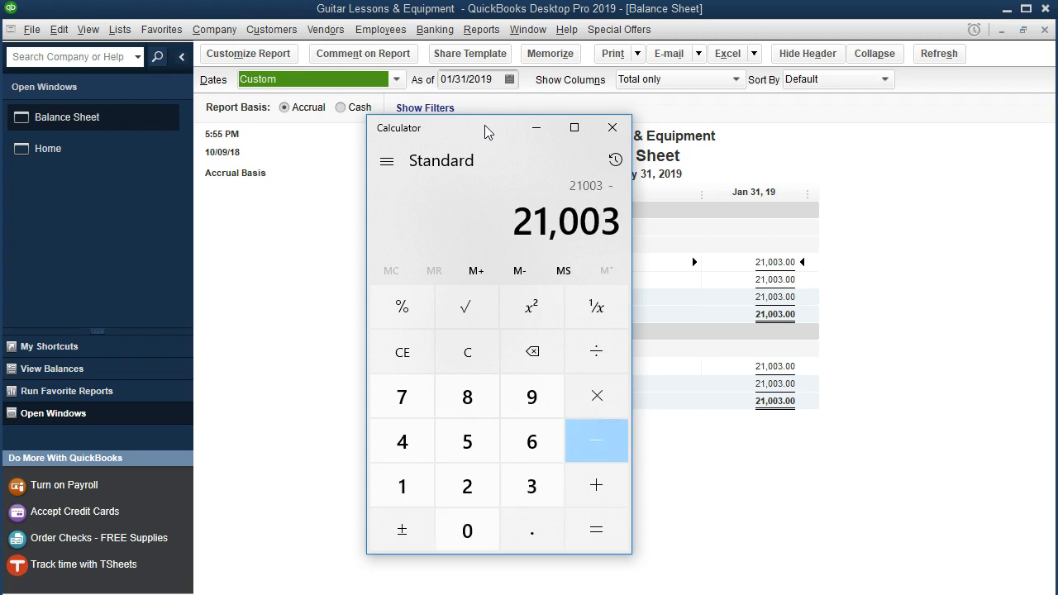
{"action": "left_click", "coordinate": [1005, 10]}
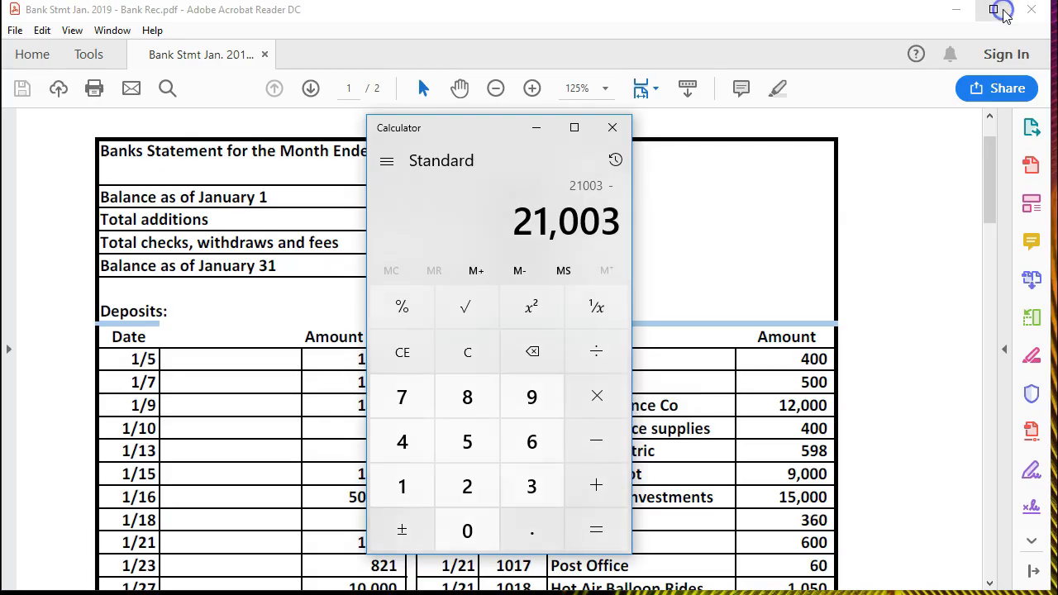
{"action": "left_click_drag", "start_coordinate": [479, 132], "coordinate": [169, 135]}
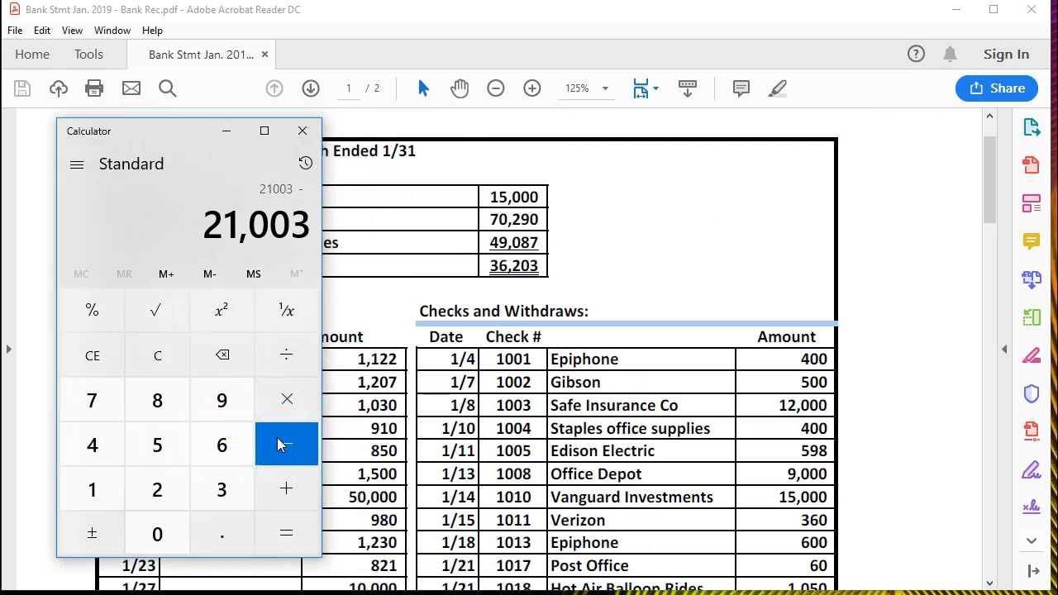
{"action": "type", "text": "36203"}
{"action": "key", "text": "Return"}
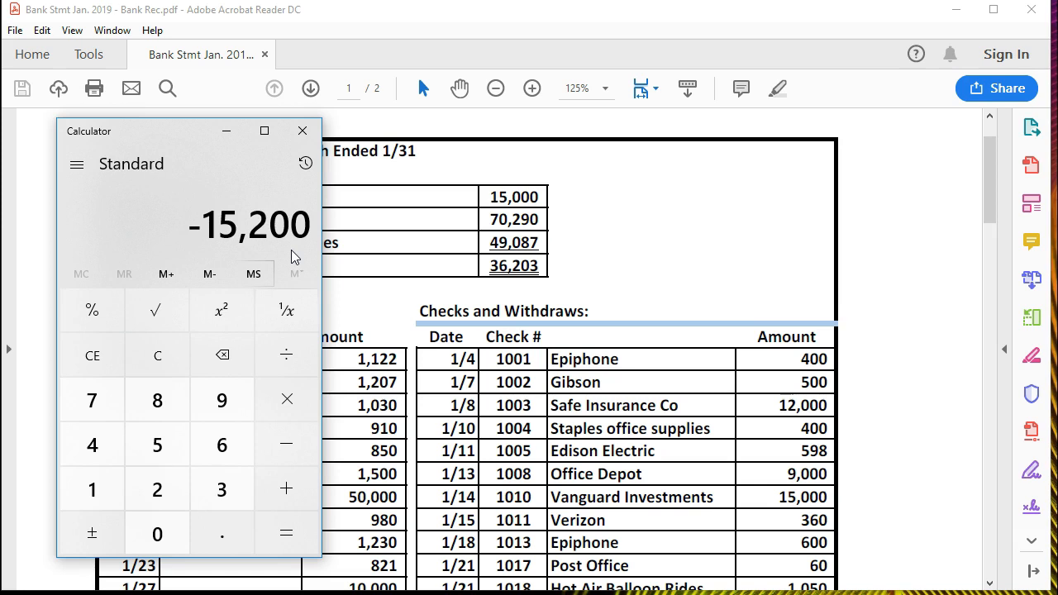
{"action": "left_click", "coordinate": [303, 130]}
{"action": "scroll", "coordinate": [336, 348], "scroll_direction": "down", "scroll_amount": 1}
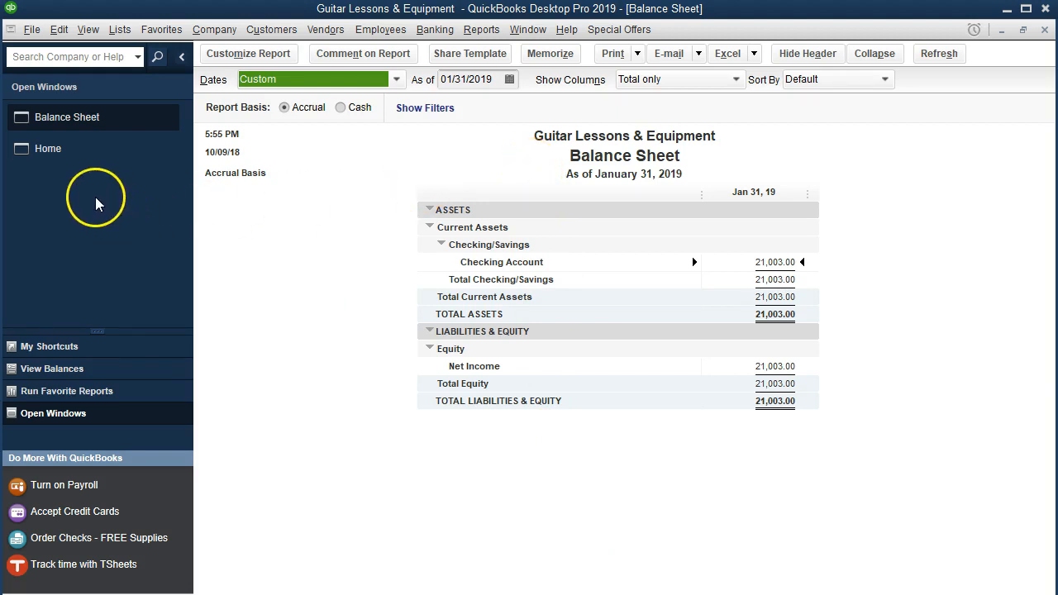
Begin a reconciliation of the Checking Account in QuickBooks with the statement date 01/31/2019.
{"action": "left_click", "coordinate": [88, 30]}
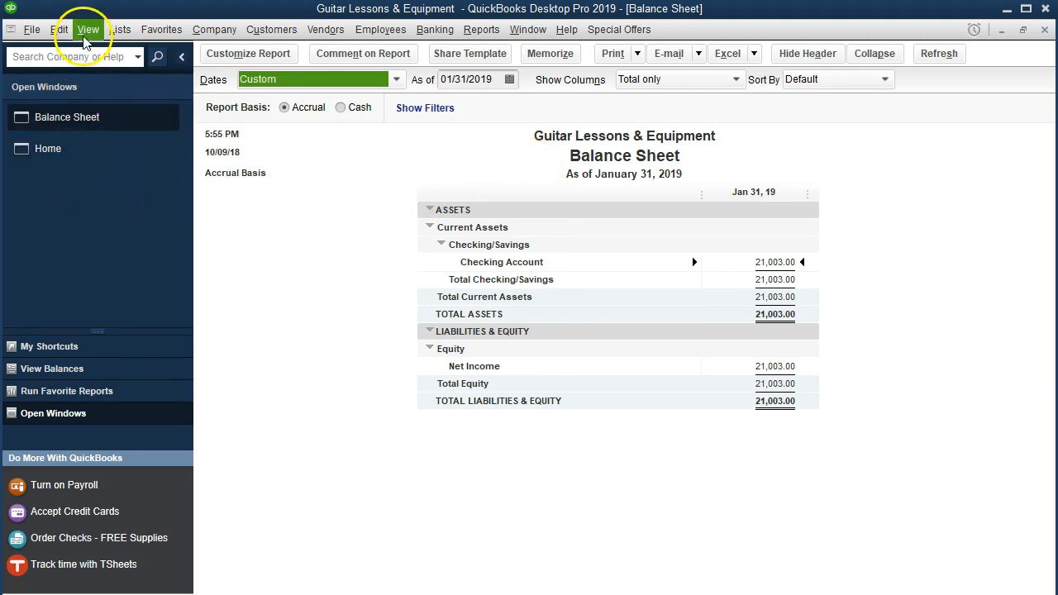
{"action": "left_click", "coordinate": [88, 29]}
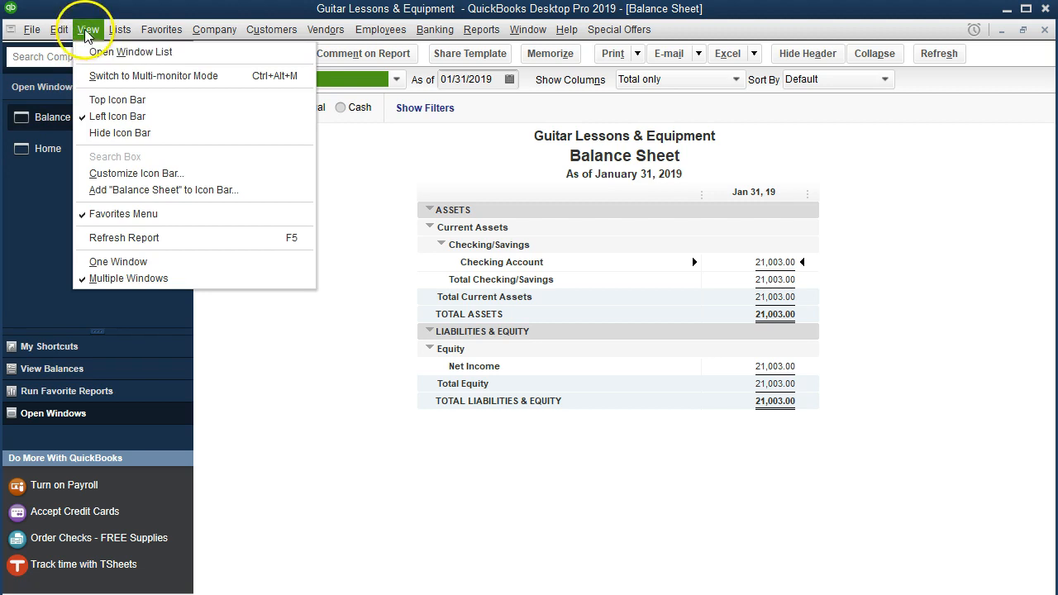
{"action": "left_click", "coordinate": [435, 30]}
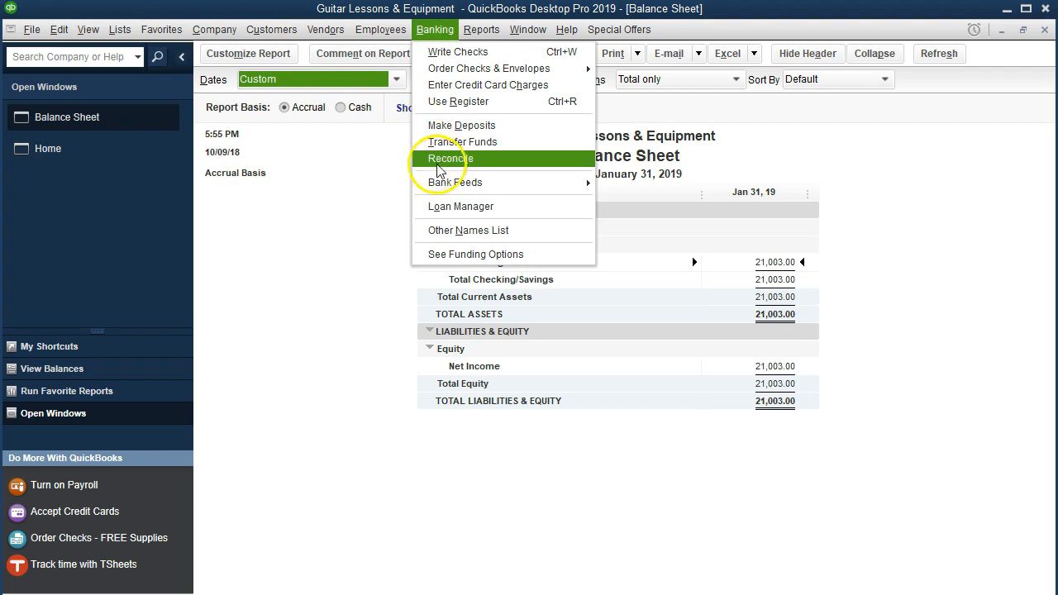
{"action": "left_click", "coordinate": [503, 159]}
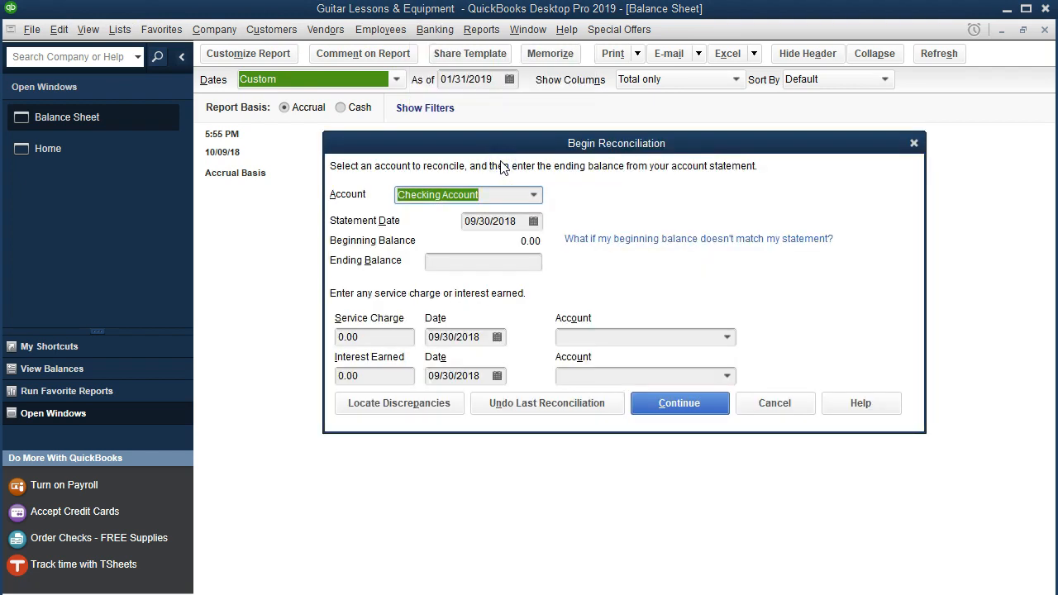
{"action": "key", "text": "Tab"}
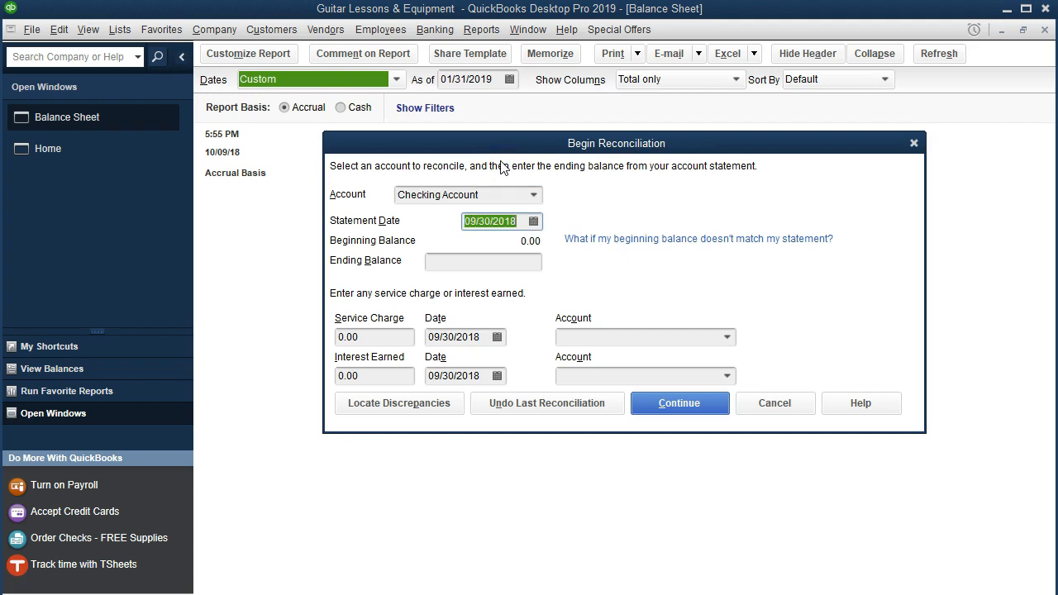
{"action": "type", "text": "01/31/2019"}
{"action": "key", "text": "Tab"}
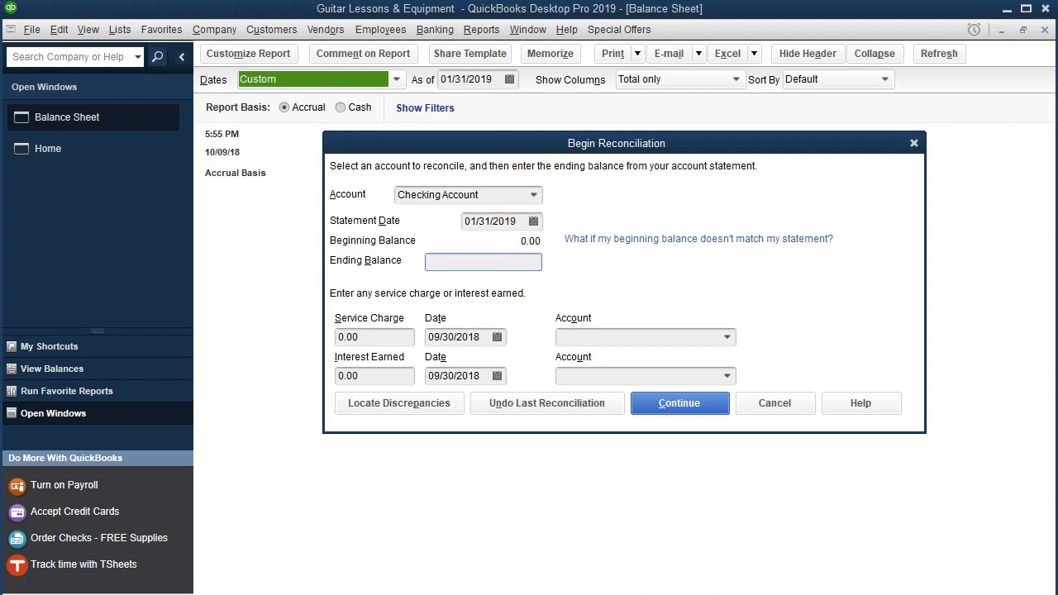
Look up the January 31 balance on the bank statement and enter 36203 as the reconciliation's ending balance.
{"action": "left_click", "coordinate": [751, 588]}
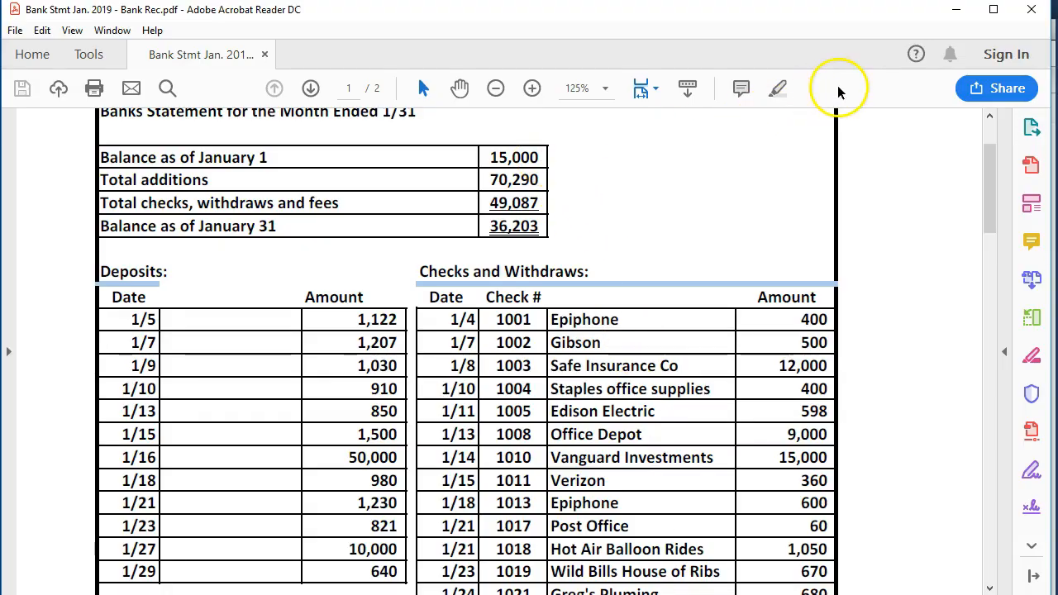
{"action": "left_click", "coordinate": [953, 10]}
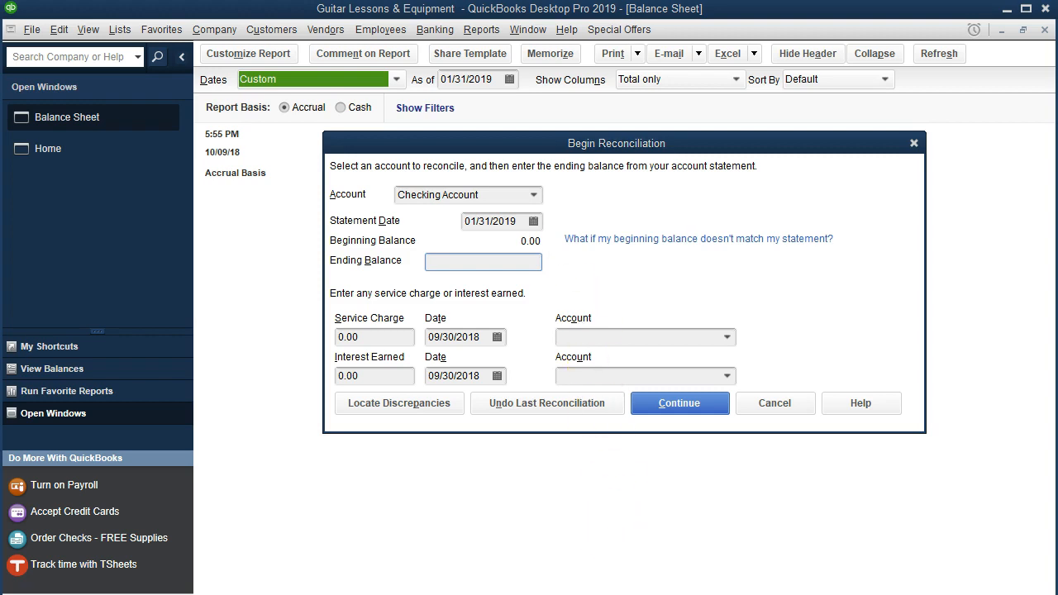
{"action": "key", "text": "alt+Tab"}
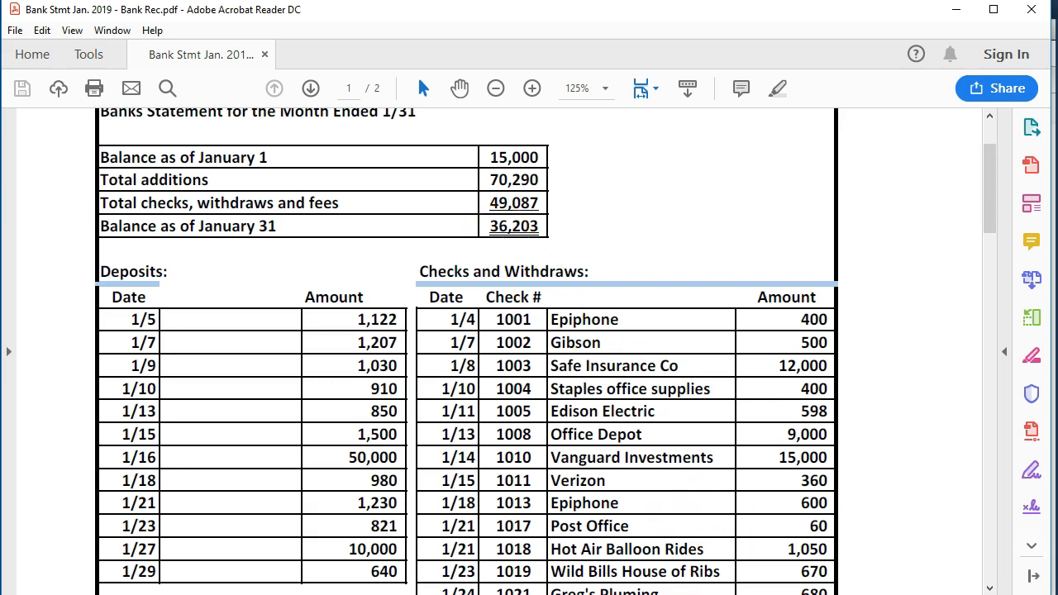
{"action": "key", "text": "alt+Tab"}
{"action": "left_click", "coordinate": [524, 261]}
{"action": "type", "text": "36203"}
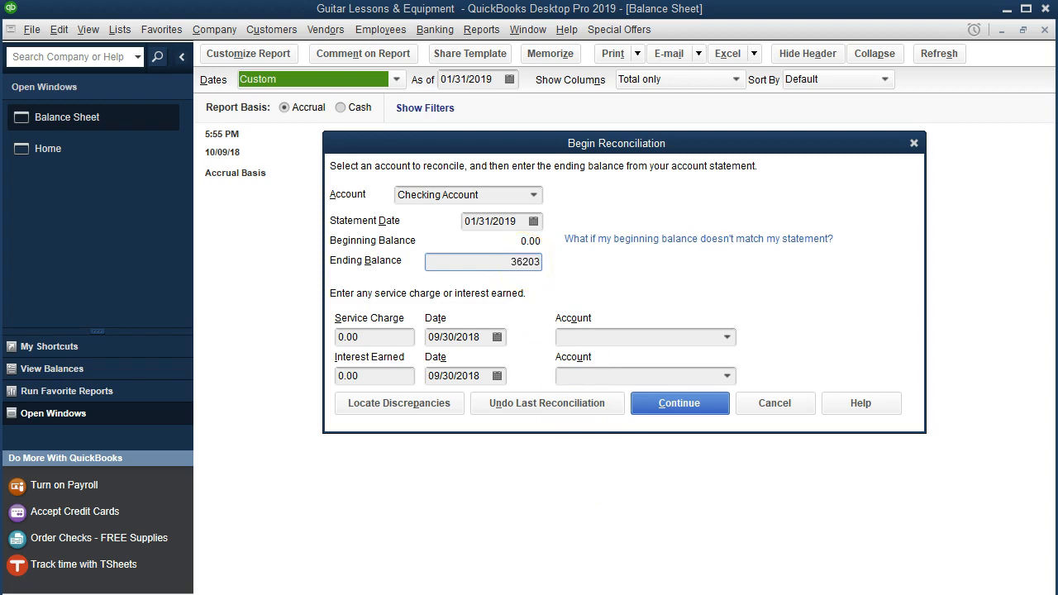
Check the bank service charges on the statement and continue to the reconcile window without entering a service charge or interest.
{"action": "left_click", "coordinate": [392, 337]}
{"action": "left_click", "coordinate": [385, 377]}
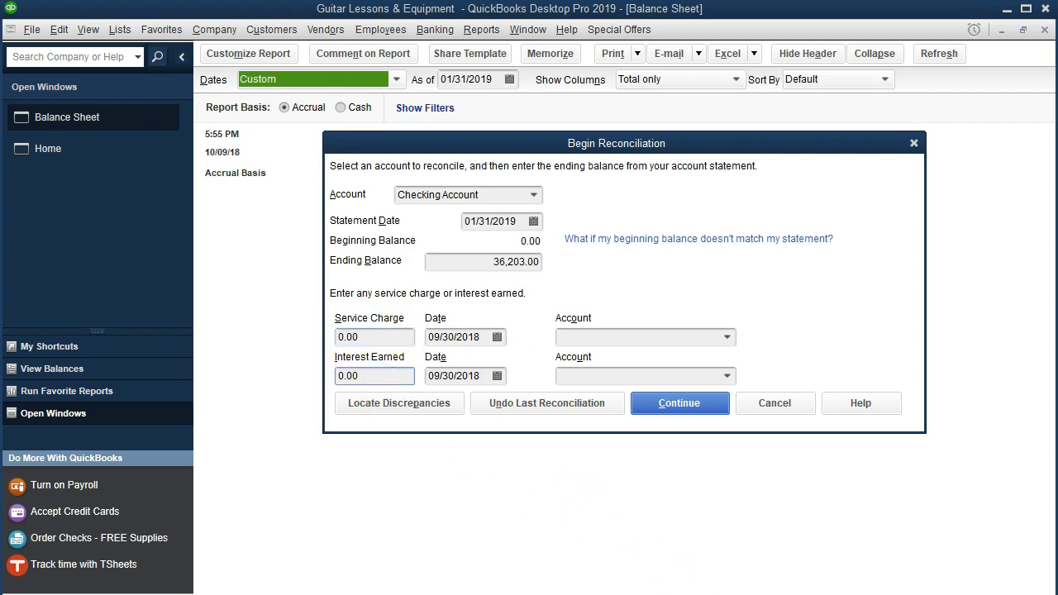
{"action": "left_click", "coordinate": [711, 560]}
{"action": "scroll", "coordinate": [693, 469], "scroll_direction": "down", "scroll_amount": 5}
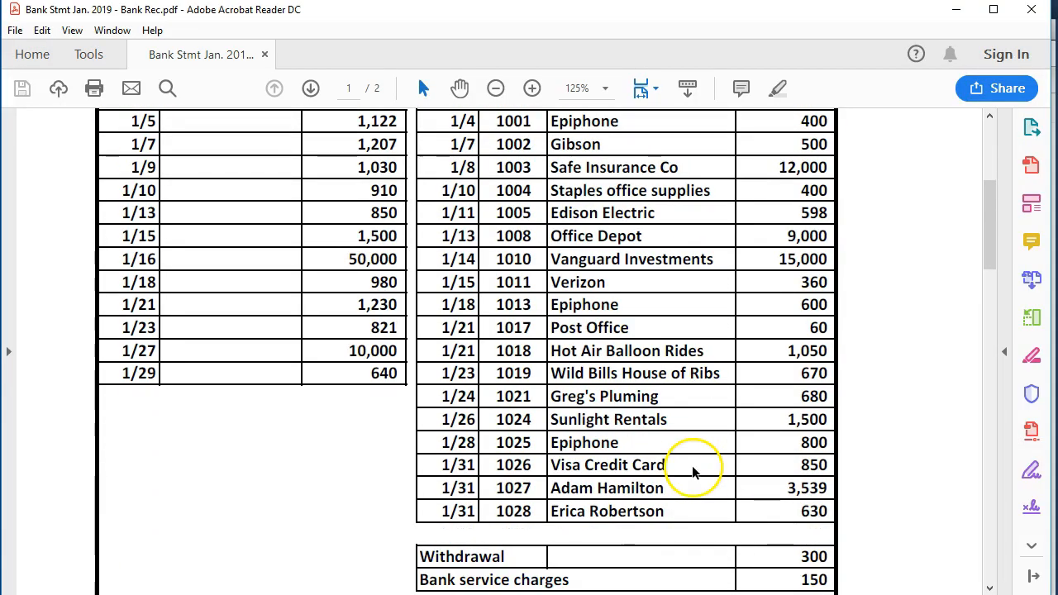
{"action": "scroll", "coordinate": [693, 469], "scroll_direction": "down", "scroll_amount": 1}
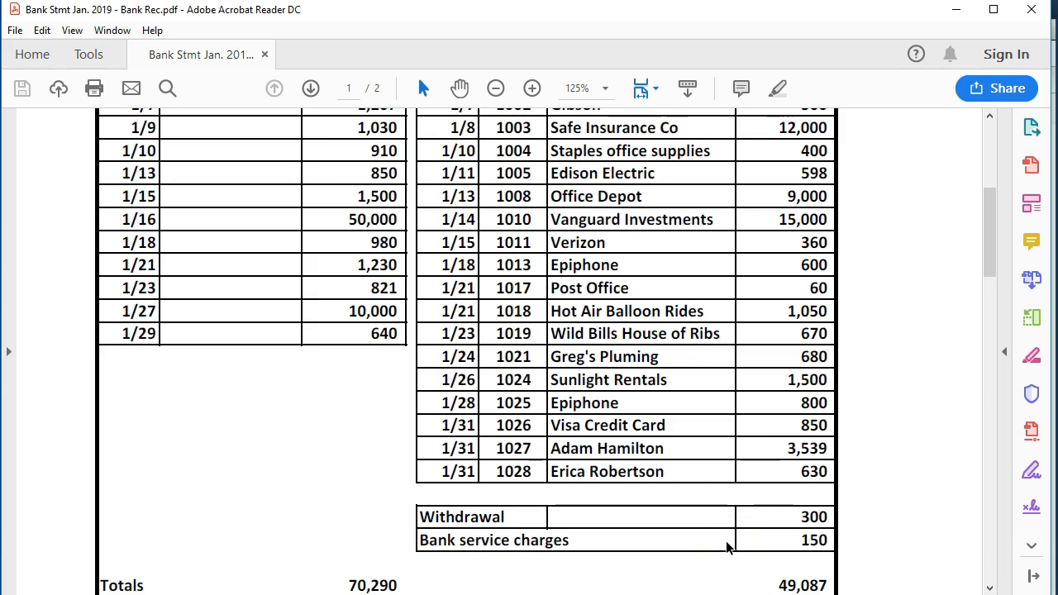
{"action": "left_click", "coordinate": [730, 565]}
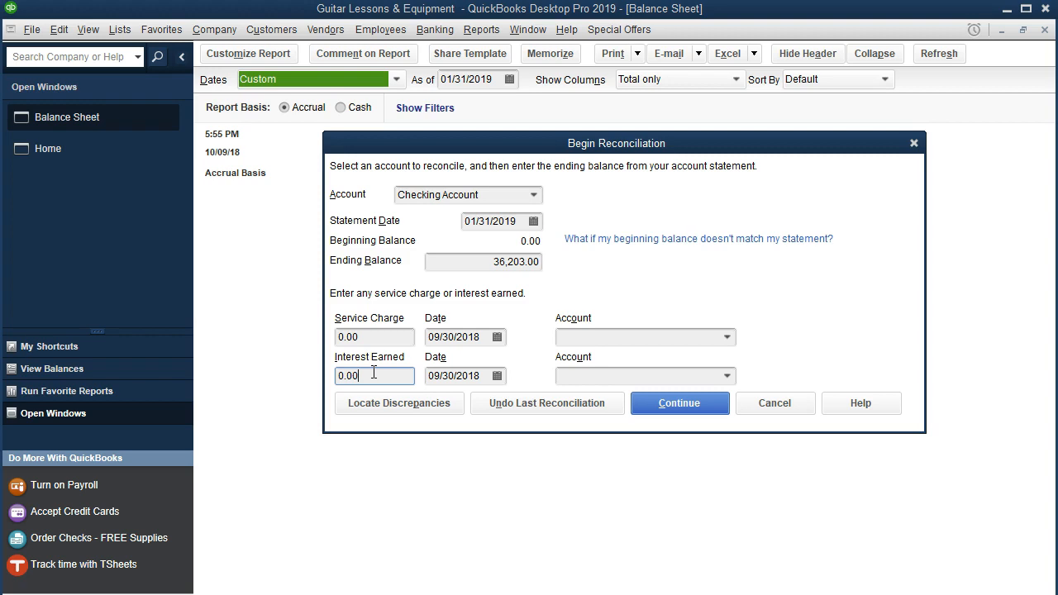
{"action": "left_click", "coordinate": [655, 409]}
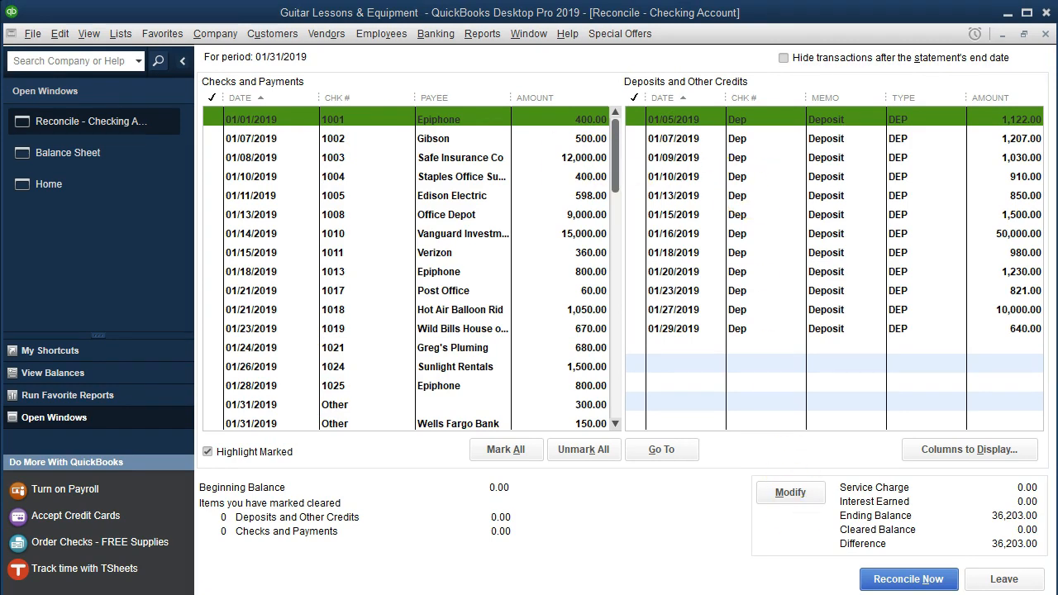
Compare the deposits and checks on the bank statement in Acrobat Reader with the transactions listed in the QuickBooks reconcile window.
{"action": "left_click", "coordinate": [751, 592]}
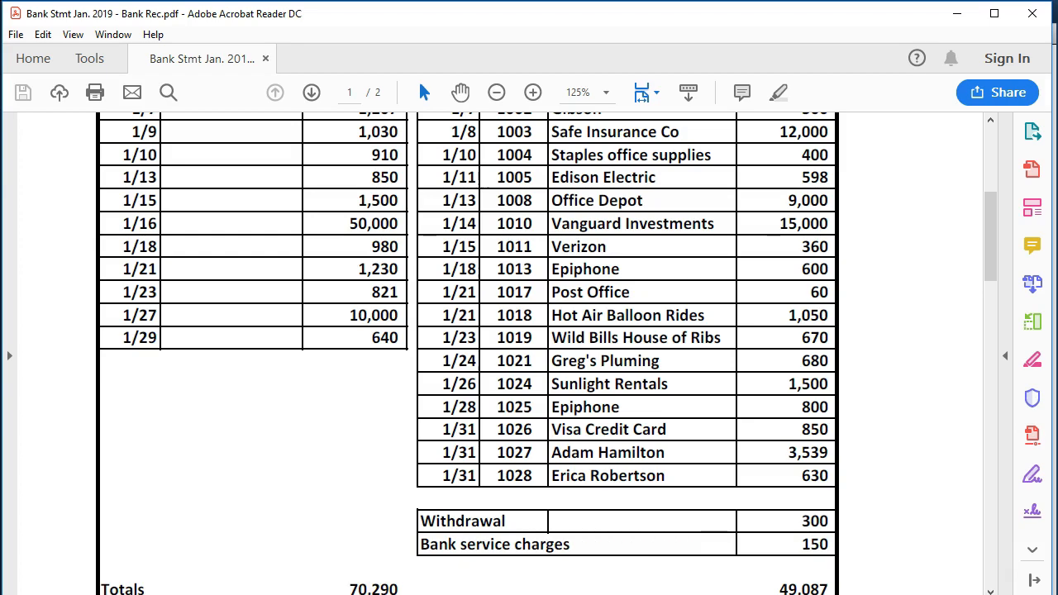
{"action": "scroll", "coordinate": [444, 438], "scroll_direction": "up", "scroll_amount": 6}
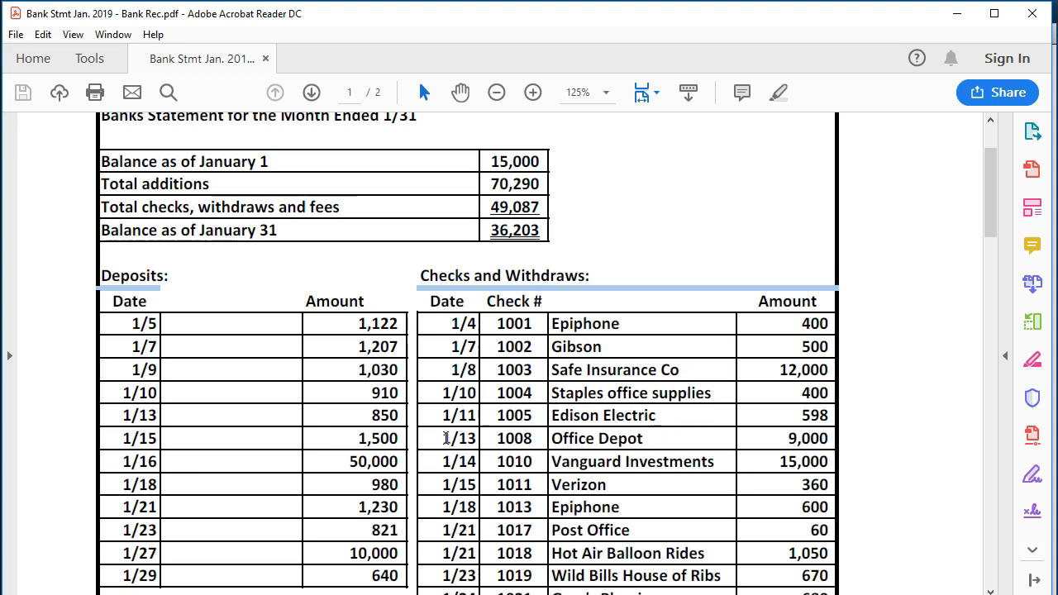
{"action": "left_click", "coordinate": [349, 323]}
{"action": "left_click", "coordinate": [287, 466]}
{"action": "left_click", "coordinate": [312, 448]}
{"action": "left_click", "coordinate": [428, 419]}
{"action": "left_click", "coordinate": [450, 426]}
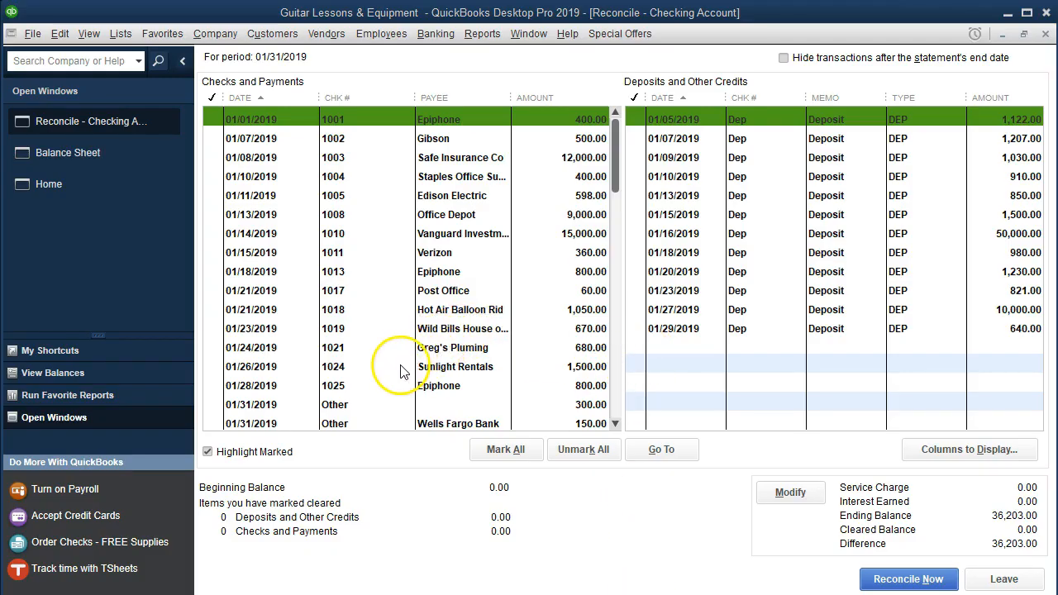
{"action": "scroll", "coordinate": [350, 356], "scroll_direction": "down", "scroll_amount": 1}
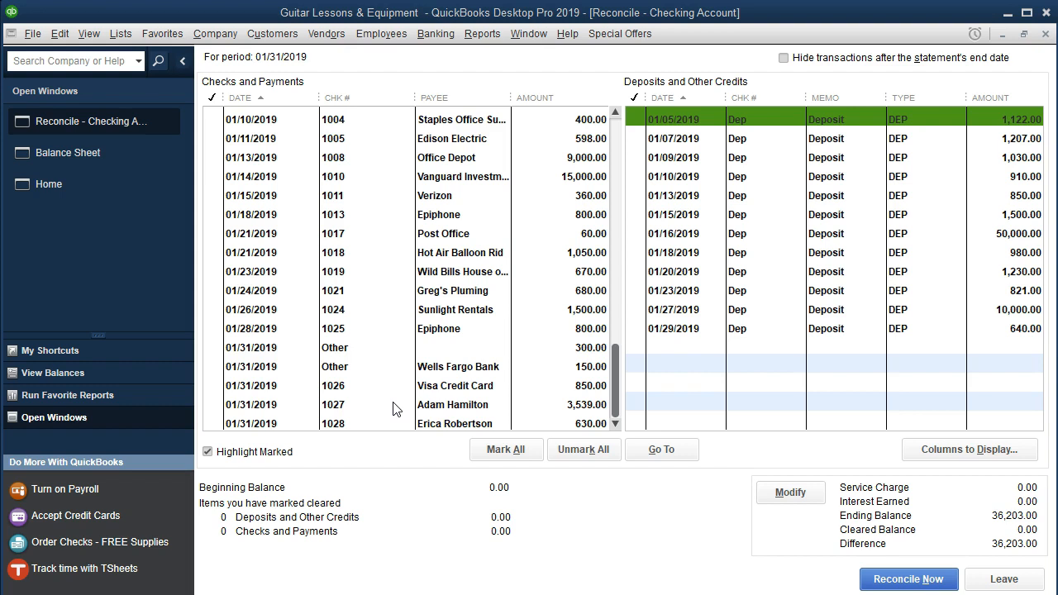
{"action": "scroll", "coordinate": [396, 397], "scroll_direction": "up", "scroll_amount": 1}
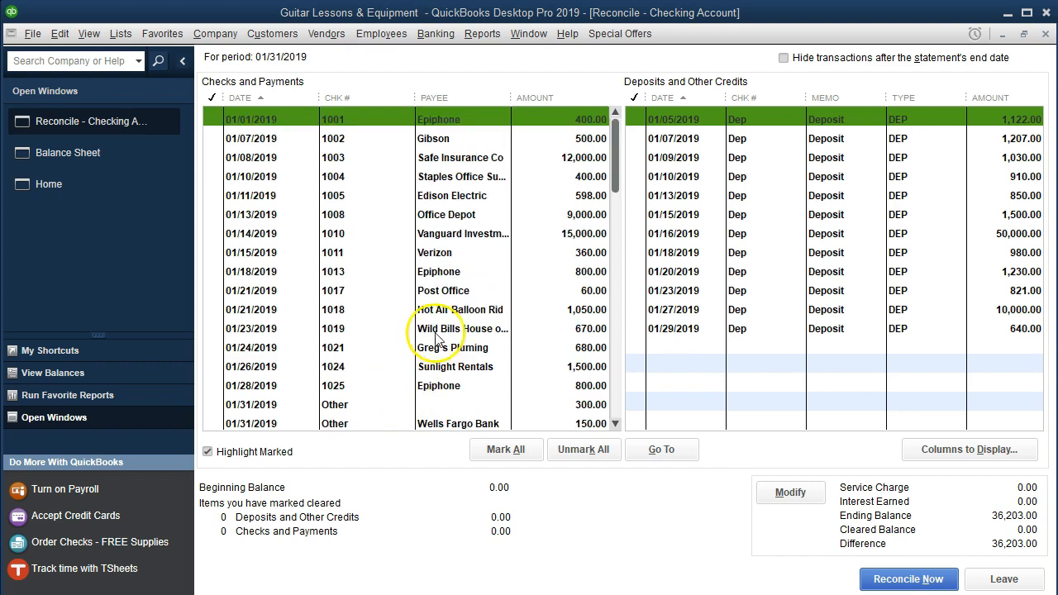
Hide transactions after the statement's end date, review the checks and payments list, and turn the filter back off.
{"action": "left_click", "coordinate": [783, 57]}
{"action": "scroll", "coordinate": [480, 339], "scroll_direction": "down", "scroll_amount": 1}
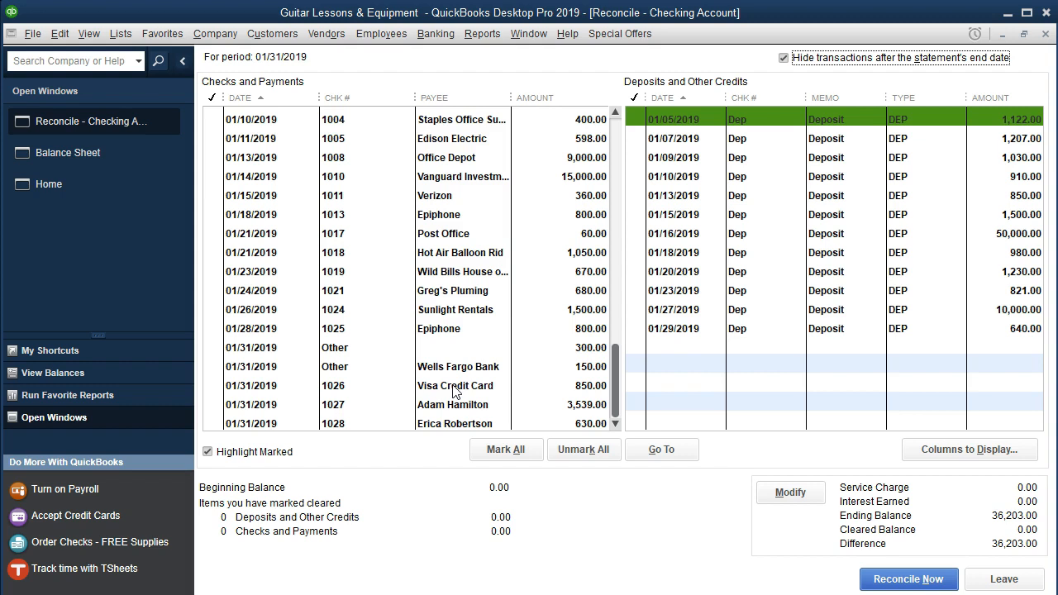
{"action": "scroll", "coordinate": [453, 388], "scroll_direction": "up", "scroll_amount": 1}
{"action": "left_click", "coordinate": [783, 60]}
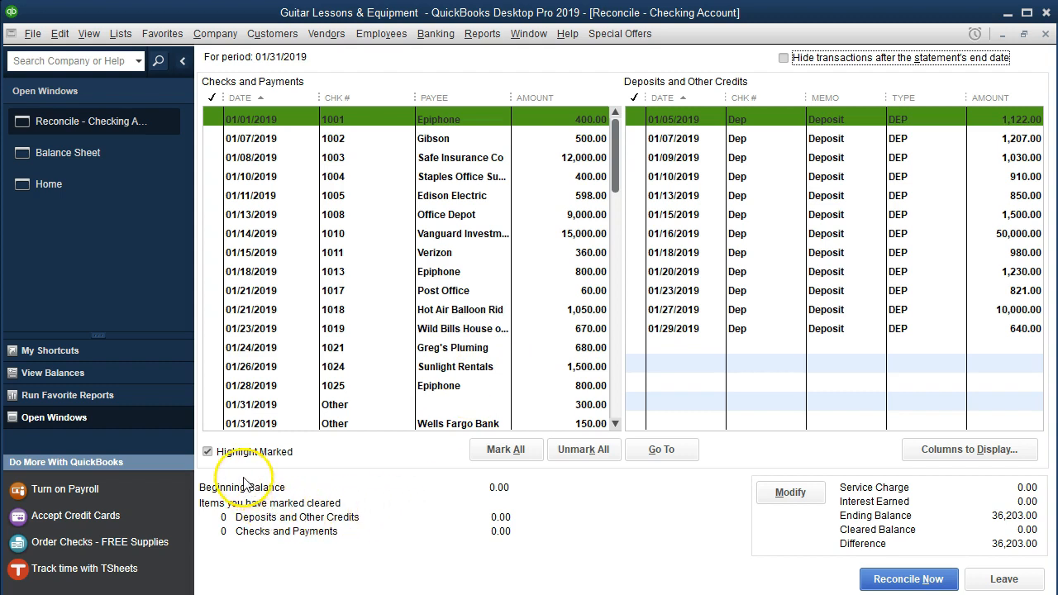
Turn off Highlight Marked, mark checks 1003, 1004 and 1005 as cleared, and turn Highlight Marked back on.
{"action": "left_click", "coordinate": [206, 452]}
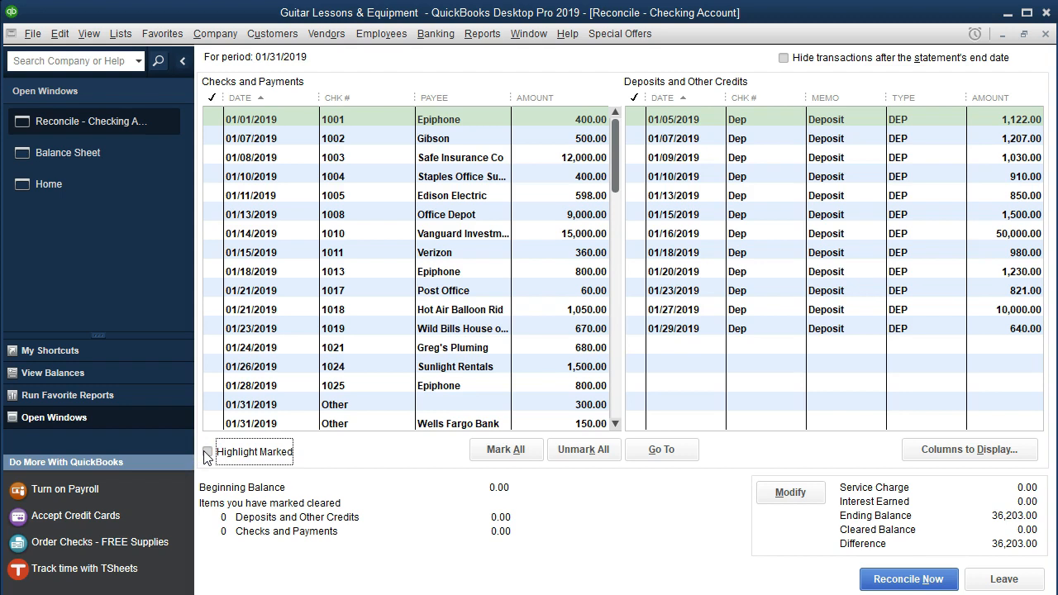
{"action": "left_click", "coordinate": [213, 157]}
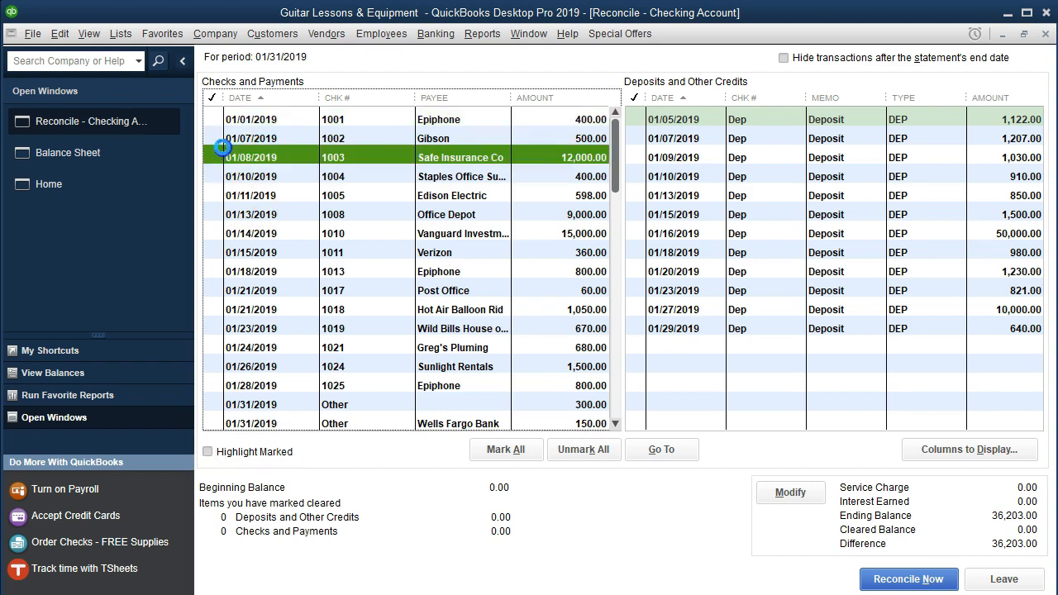
{"action": "left_click", "coordinate": [215, 176]}
{"action": "left_click", "coordinate": [213, 195]}
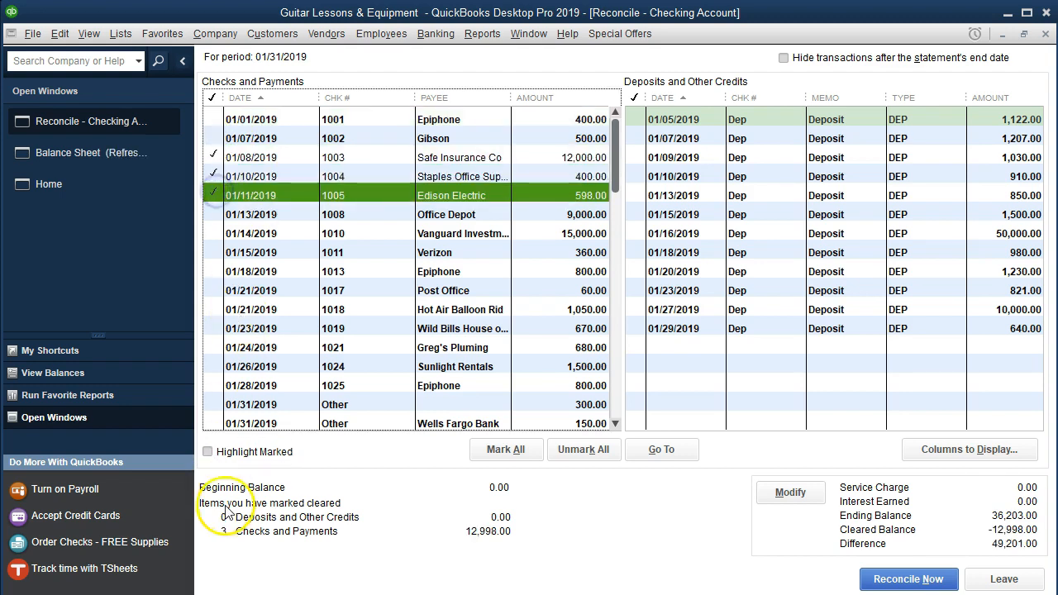
{"action": "left_click", "coordinate": [207, 452]}
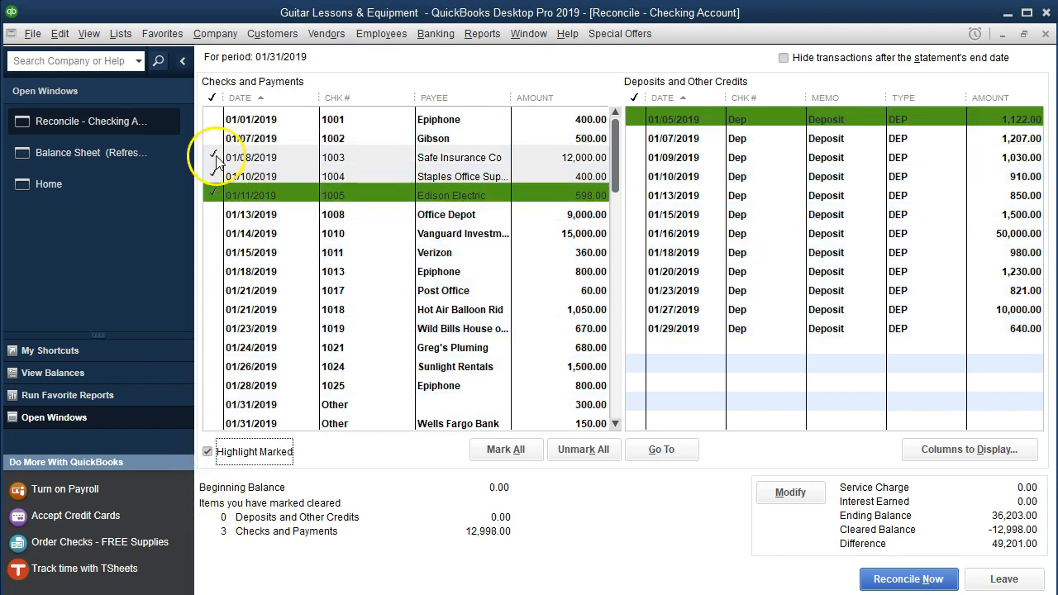
Unmark checks 1003, 1004 and 1005 in the checks and payments list.
{"action": "left_click", "coordinate": [213, 157]}
{"action": "left_click", "coordinate": [214, 176]}
{"action": "left_click", "coordinate": [214, 195]}
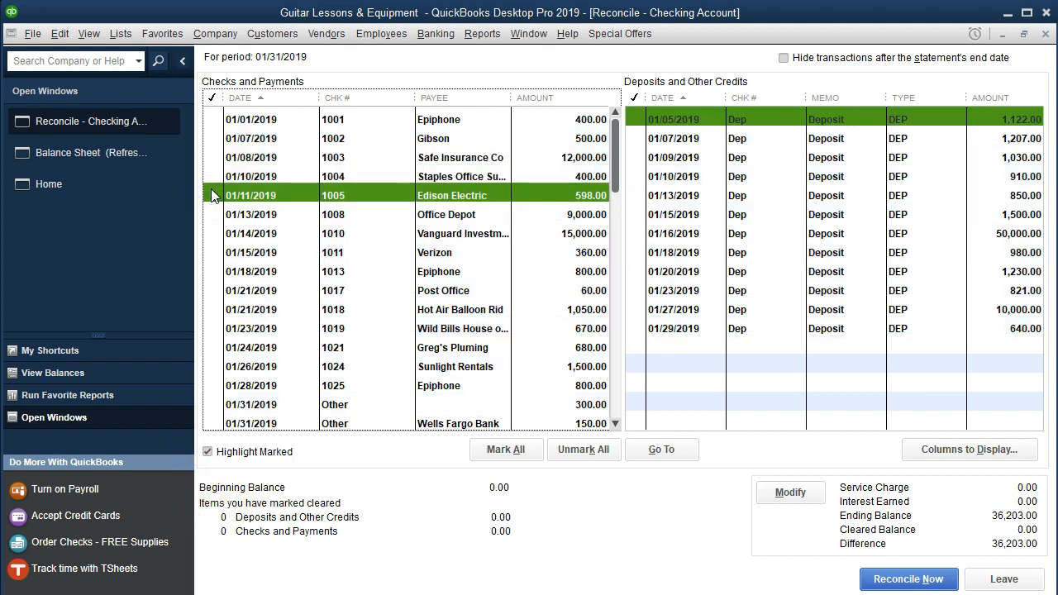
Mark all transactions as cleared to check the reconciliation difference, and unmark them all again.
{"action": "left_click", "coordinate": [494, 457]}
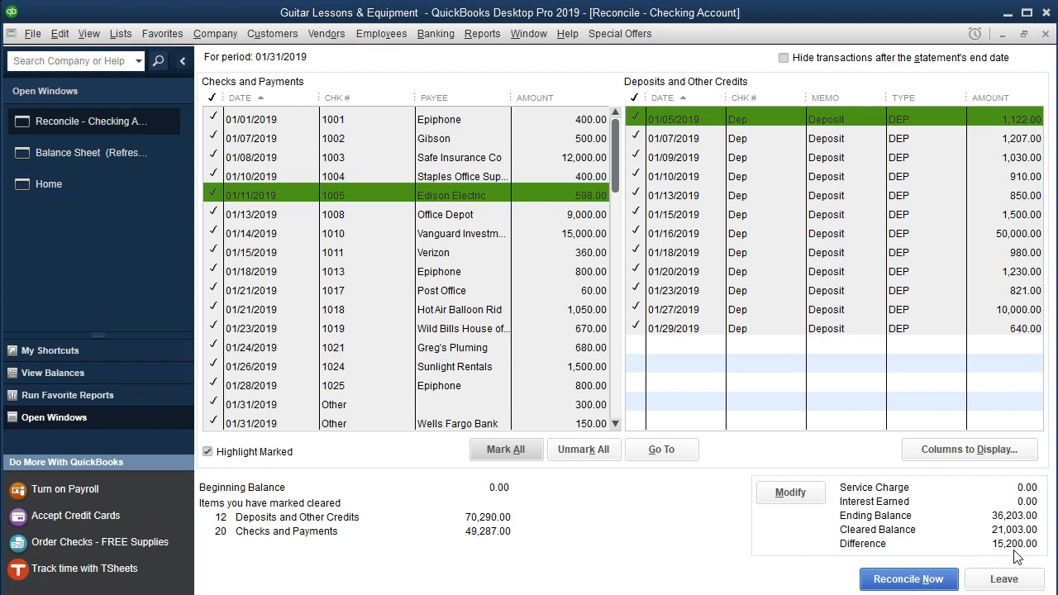
{"action": "left_click", "coordinate": [1014, 559]}
{"action": "left_click", "coordinate": [581, 450]}
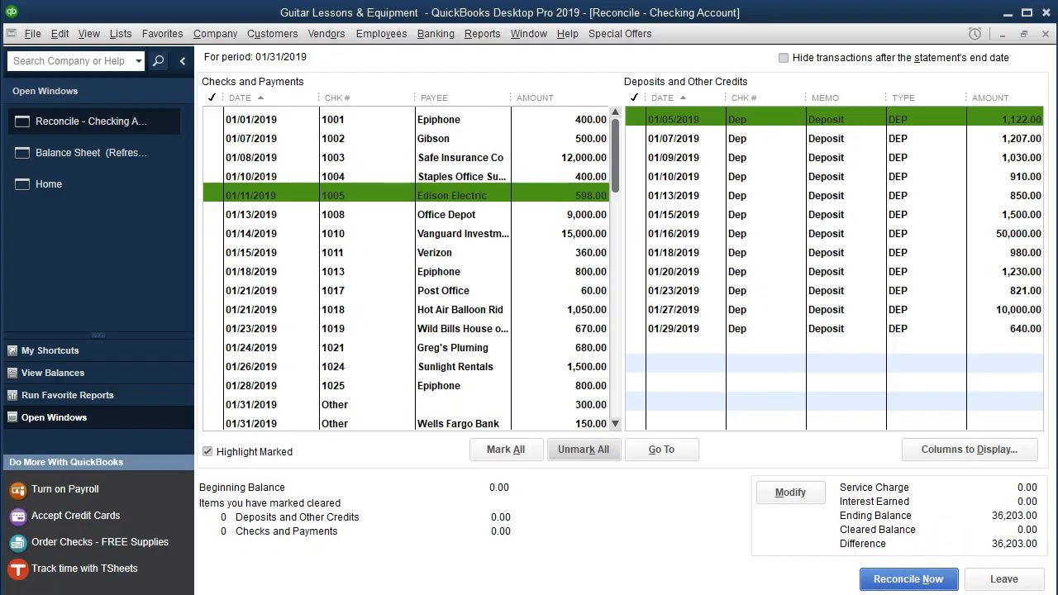
Switch to the bank statement PDF in Acrobat Reader, review its deposits, checks and withdrawals, and select the 1/5 deposit amount.
{"action": "key", "text": "alt+Tab"}
{"action": "scroll", "coordinate": [496, 484], "scroll_direction": "down", "scroll_amount": 1}
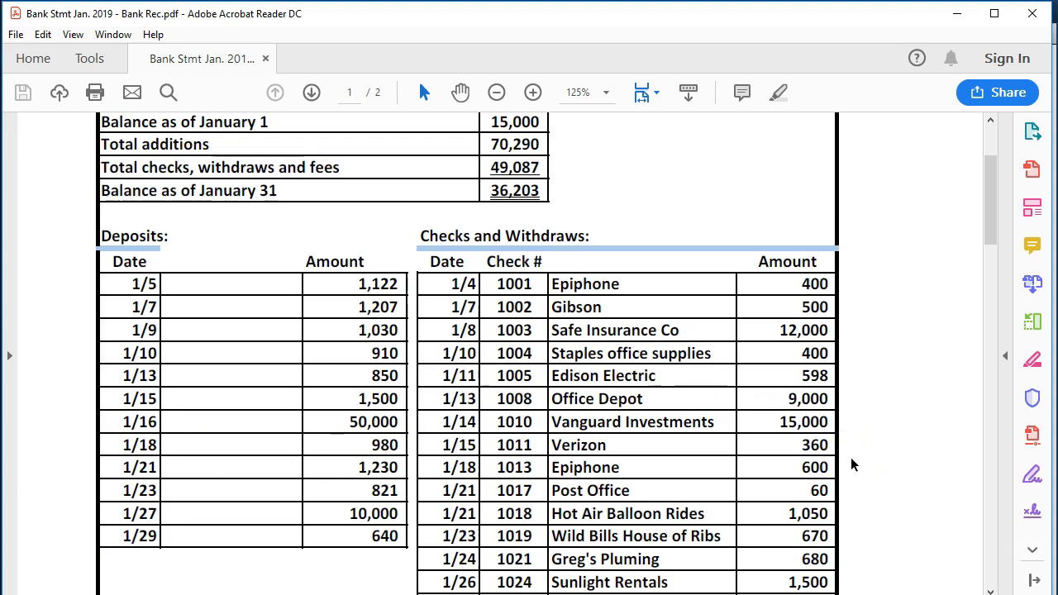
{"action": "scroll", "coordinate": [825, 444], "scroll_direction": "down", "scroll_amount": 1}
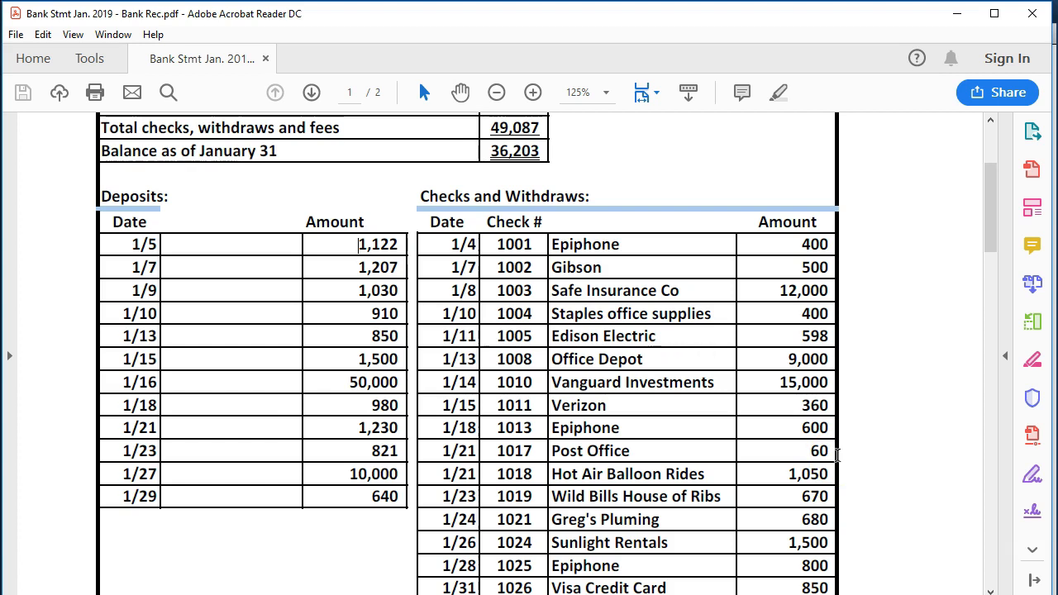
{"action": "scroll", "coordinate": [836, 462], "scroll_direction": "down", "scroll_amount": 4}
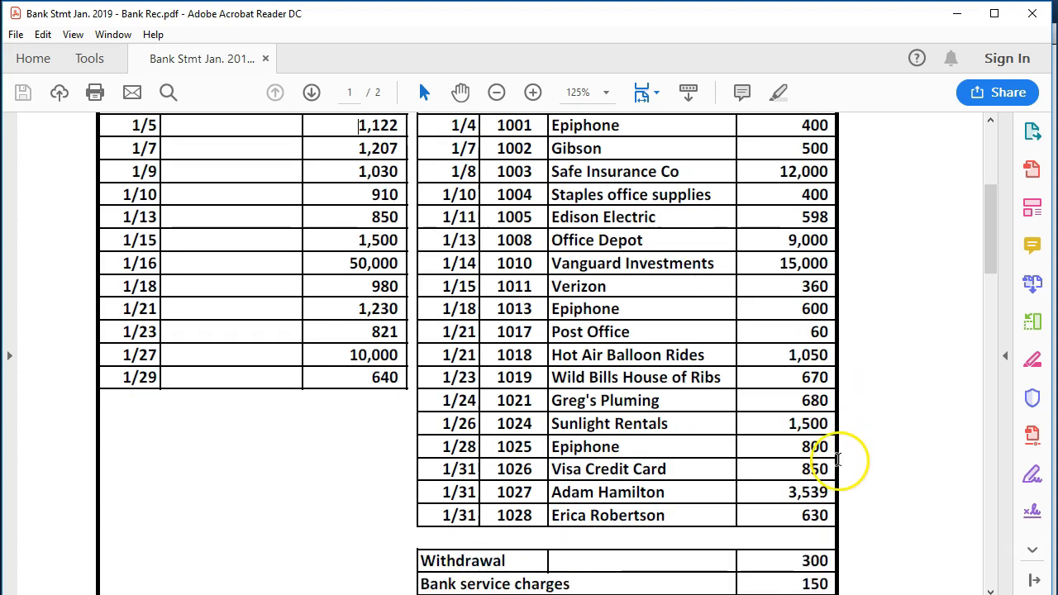
{"action": "scroll", "coordinate": [836, 488], "scroll_direction": "down", "scroll_amount": 1}
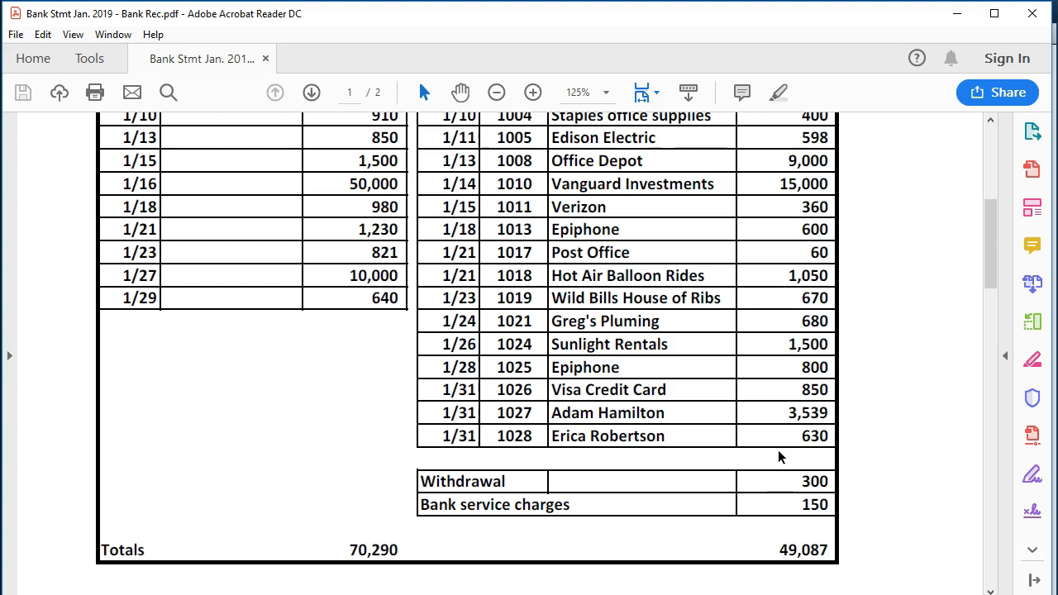
{"action": "scroll", "coordinate": [779, 457], "scroll_direction": "up", "scroll_amount": 5}
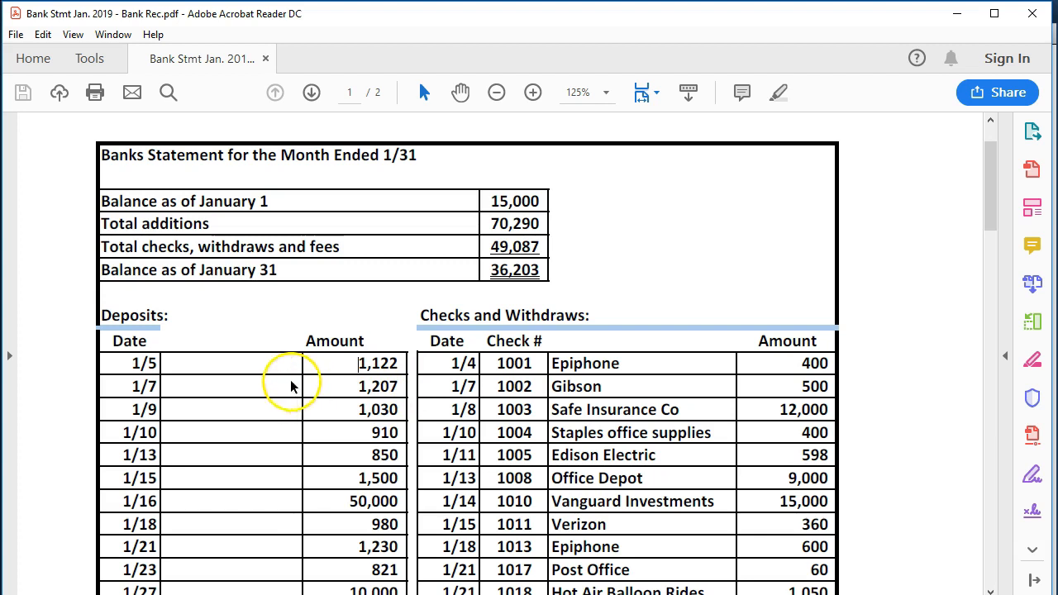
{"action": "left_click_drag", "start_coordinate": [360, 364], "coordinate": [401, 365]}
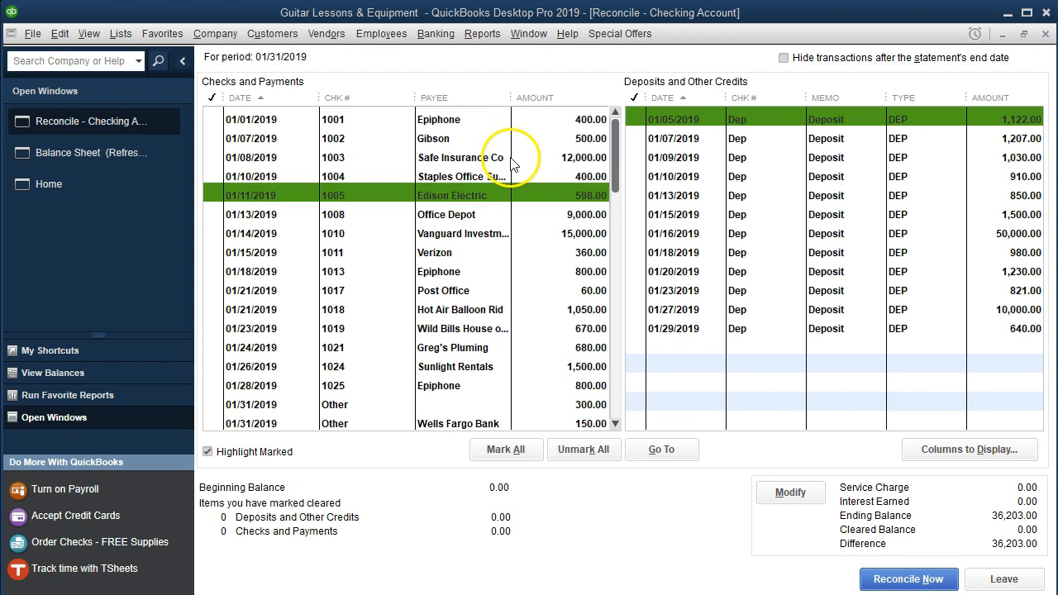
In QuickBooks, mark and unmark check 1003, and compare the reconciliation's transaction lists with the bank statement PDF.
{"action": "left_click", "coordinate": [541, 159]}
{"action": "left_click", "coordinate": [543, 163]}
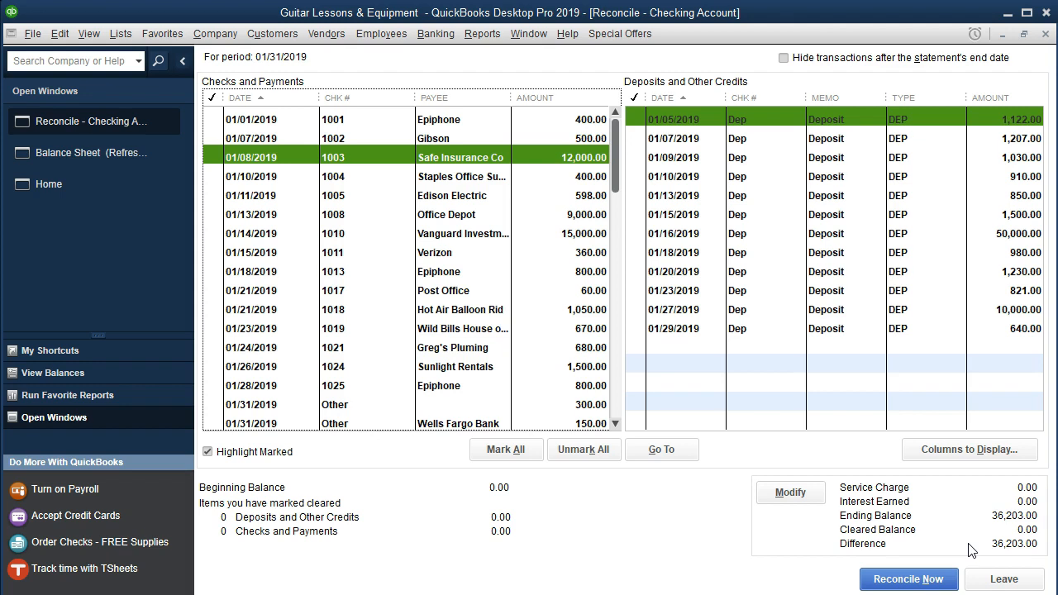
{"action": "key", "text": "alt+Tab"}
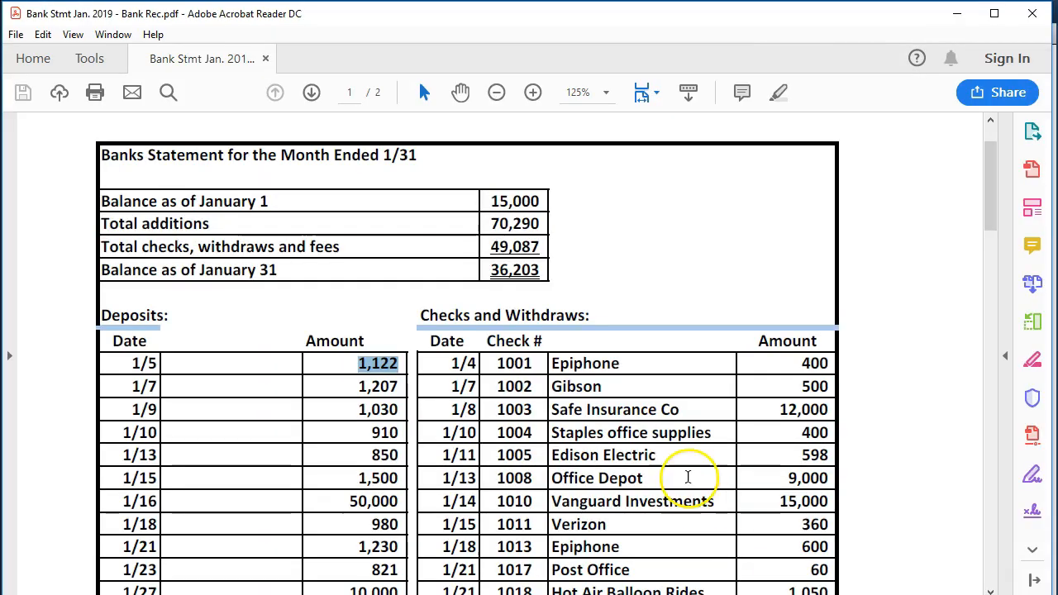
{"action": "key", "text": "alt+Tab"}
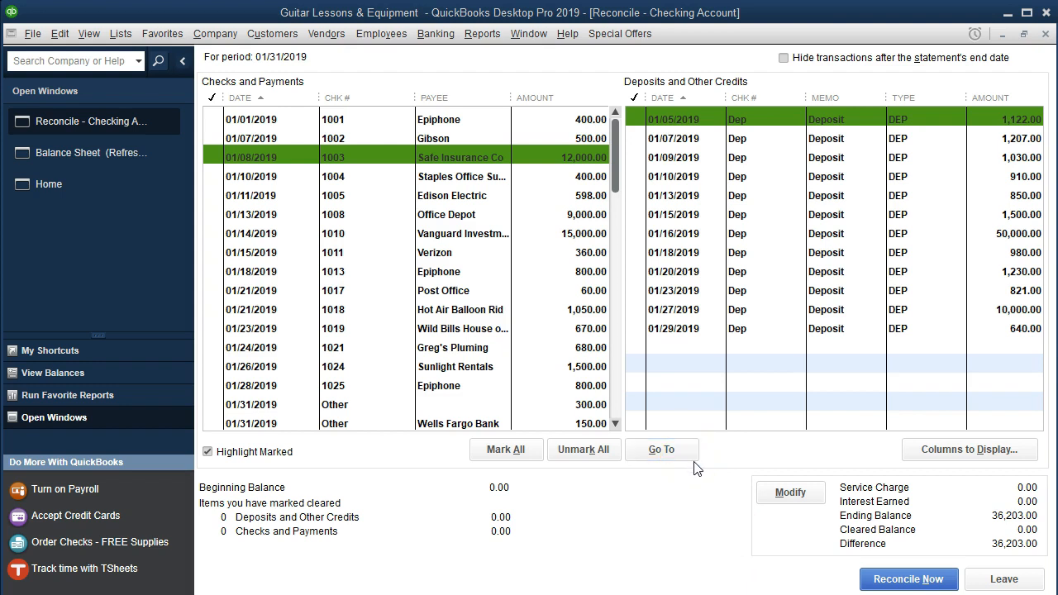
{"action": "key", "text": "alt+Tab"}
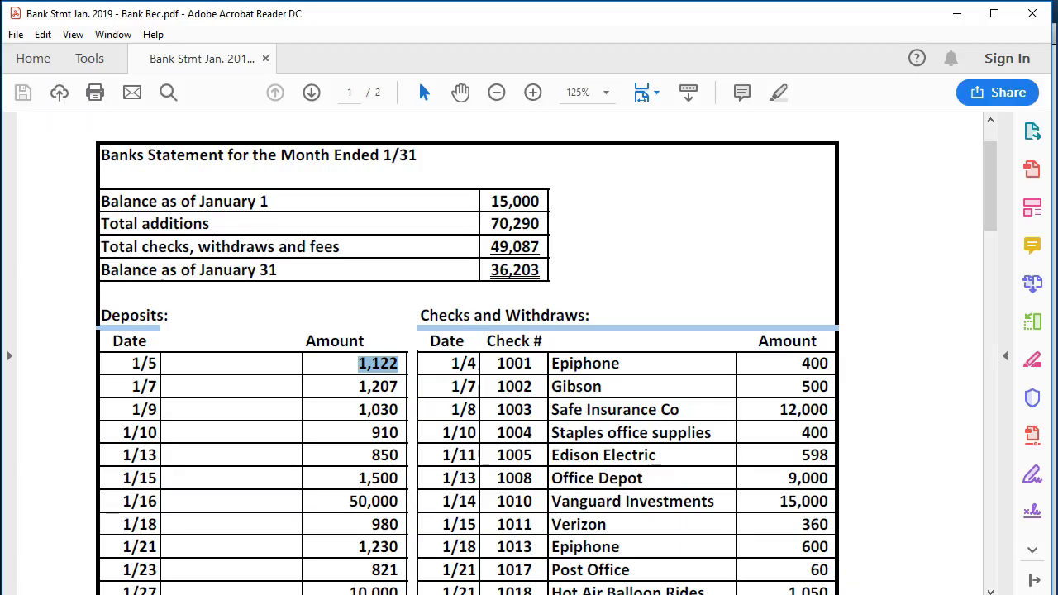
{"action": "key", "text": "alt+Tab"}
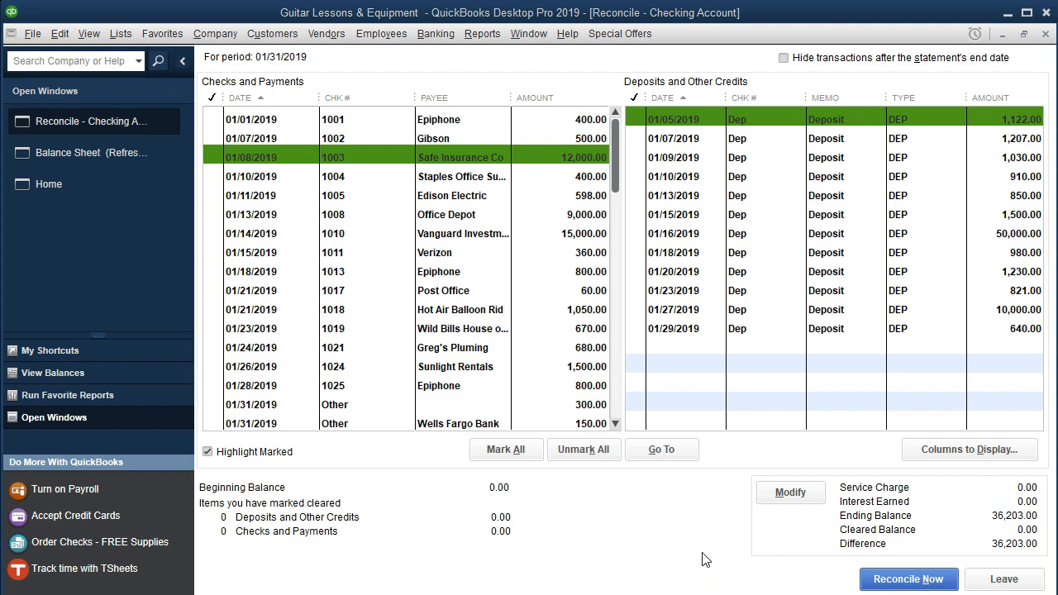
{"action": "scroll", "coordinate": [510, 401], "scroll_direction": "down", "scroll_amount": 1}
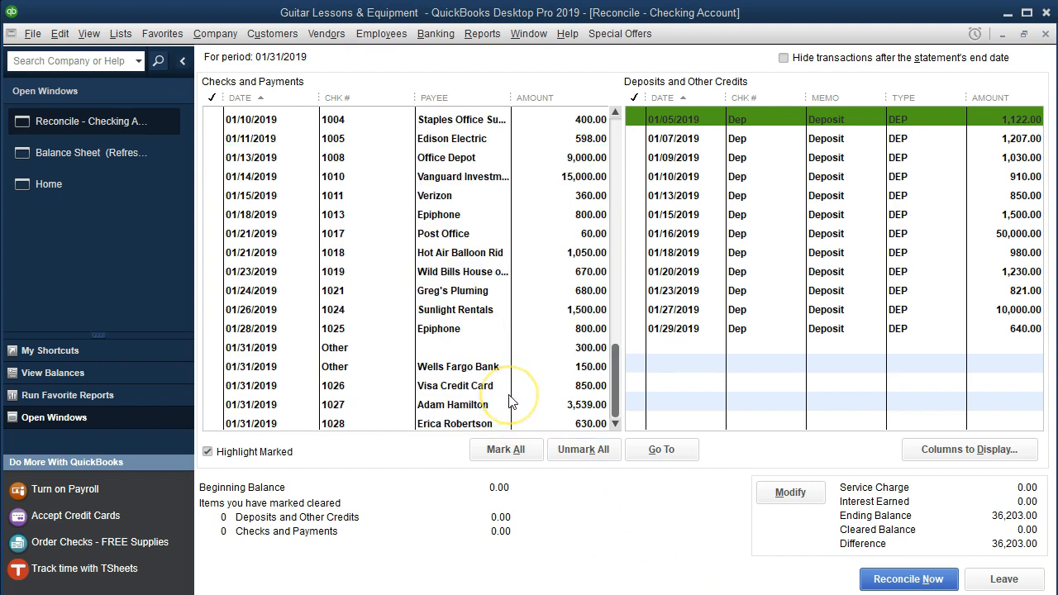